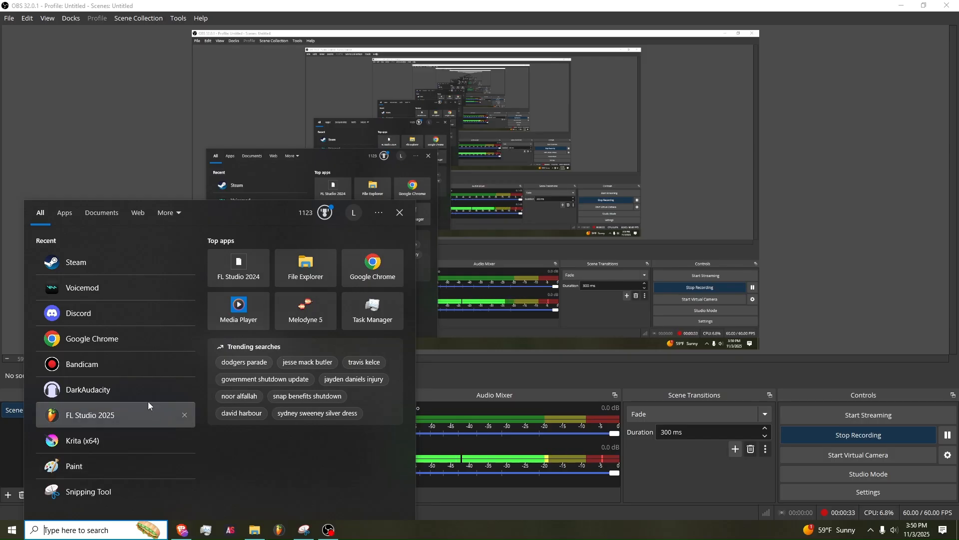
Switch to DarkAudacity and open the "Baldi all voice lines" audio file.
left_click(115, 394)
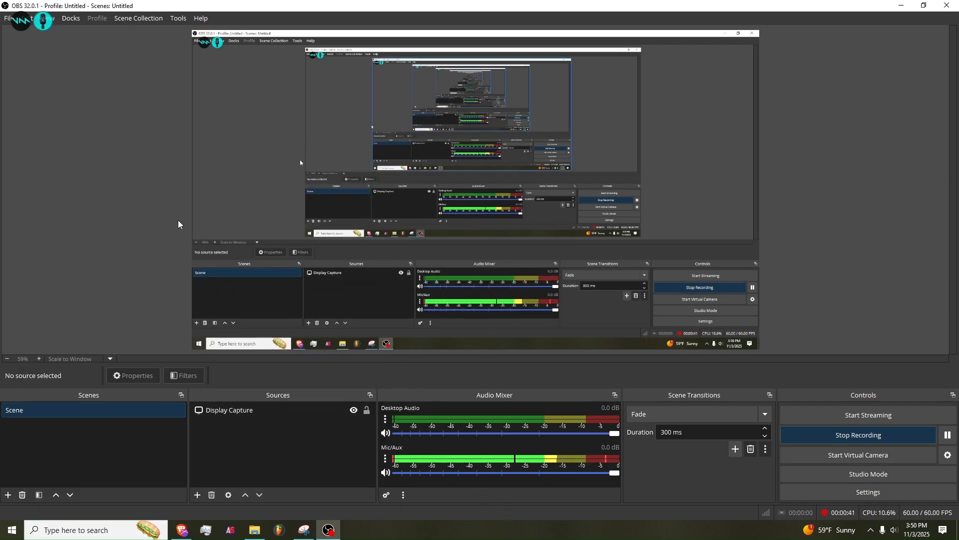
key("ctrl+o")
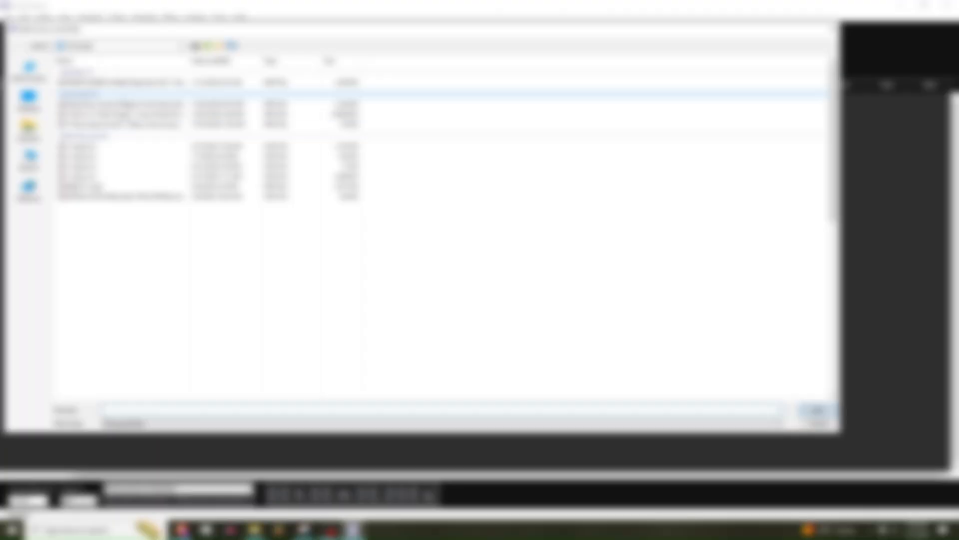
scroll(125, 102, "down", 10)
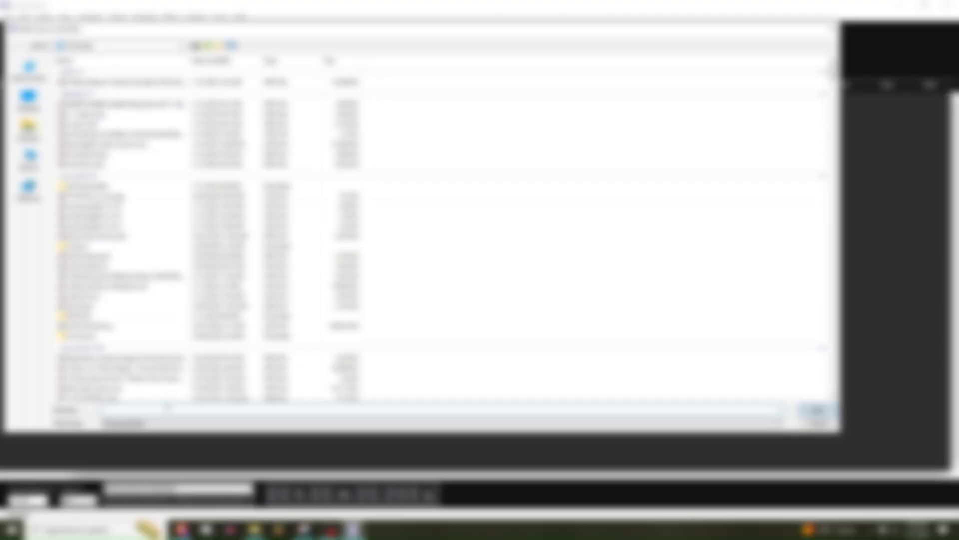
scroll(168, 342, "down", 10)
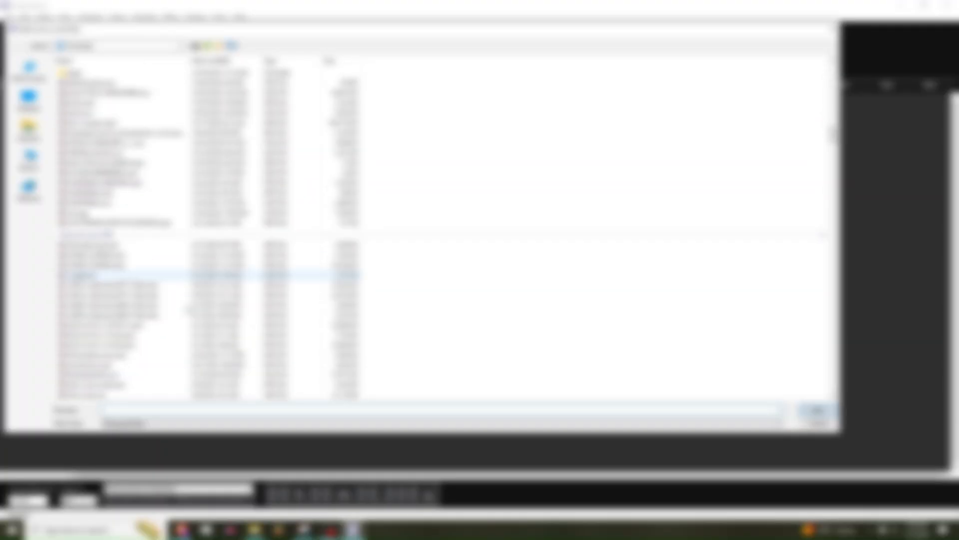
scroll(181, 296, "down", 10)
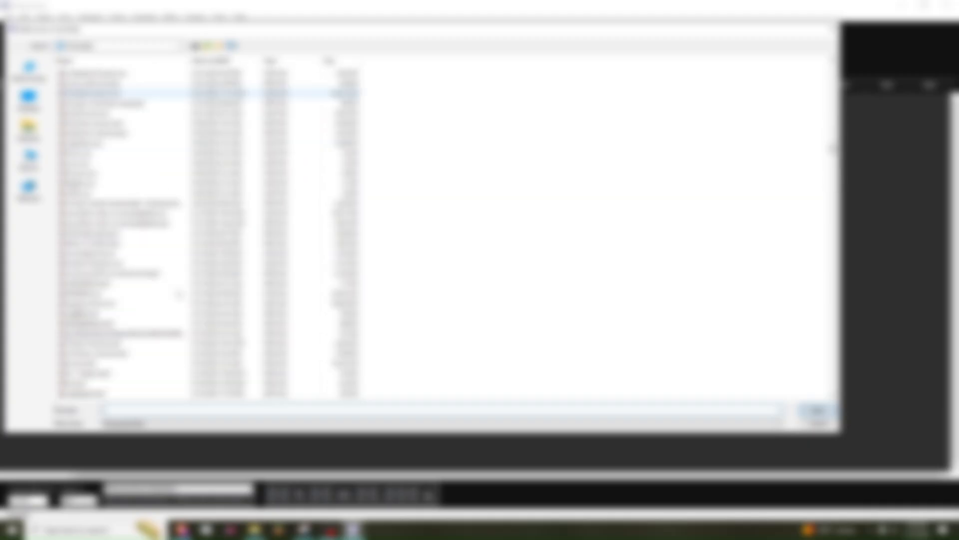
scroll(179, 295, "down", 10)
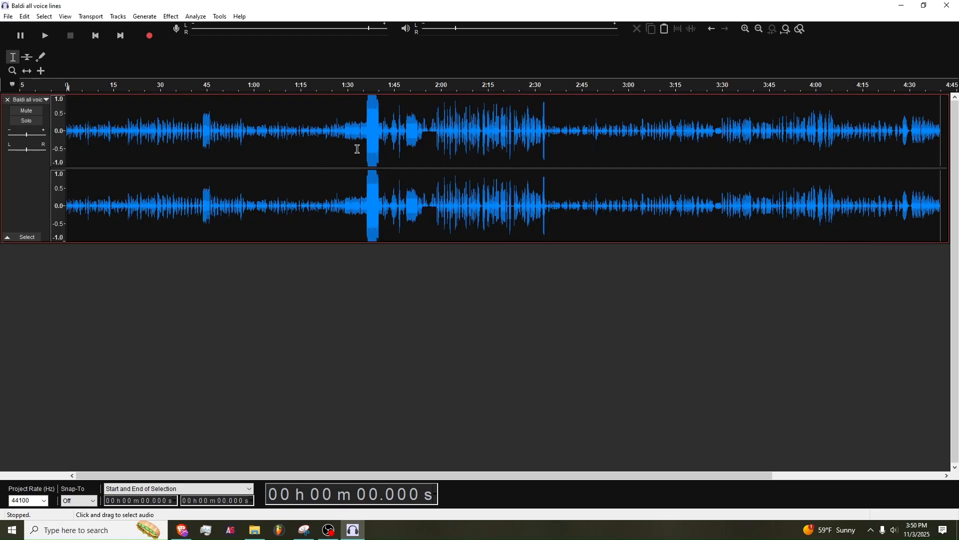
Play the start of the recording and split the short voice sound at about 6.1 to 6.4 s into its own clip.
scroll(218, 143, "up", 1)
scroll(218, 143, "down", 2)
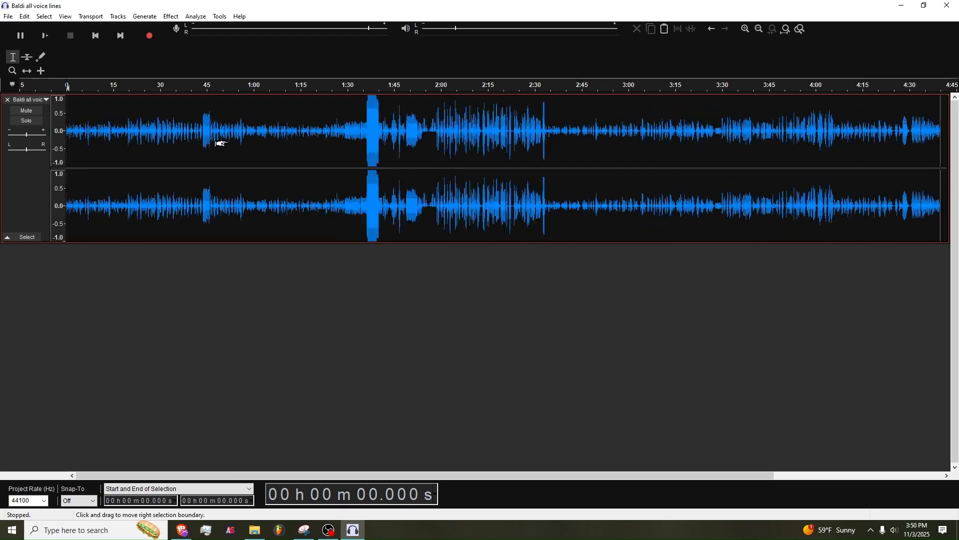
scroll(141, 161, "up", 4)
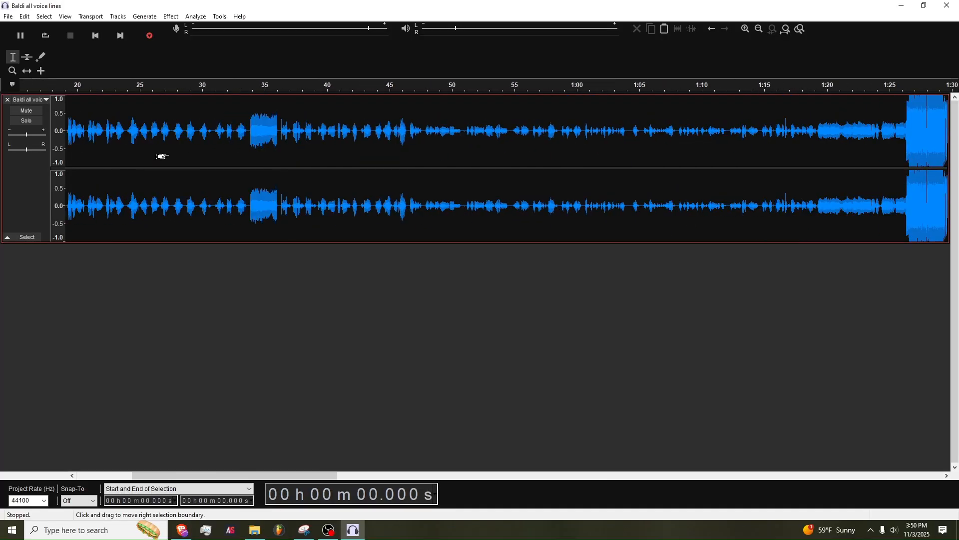
scroll(161, 156, "up", 4)
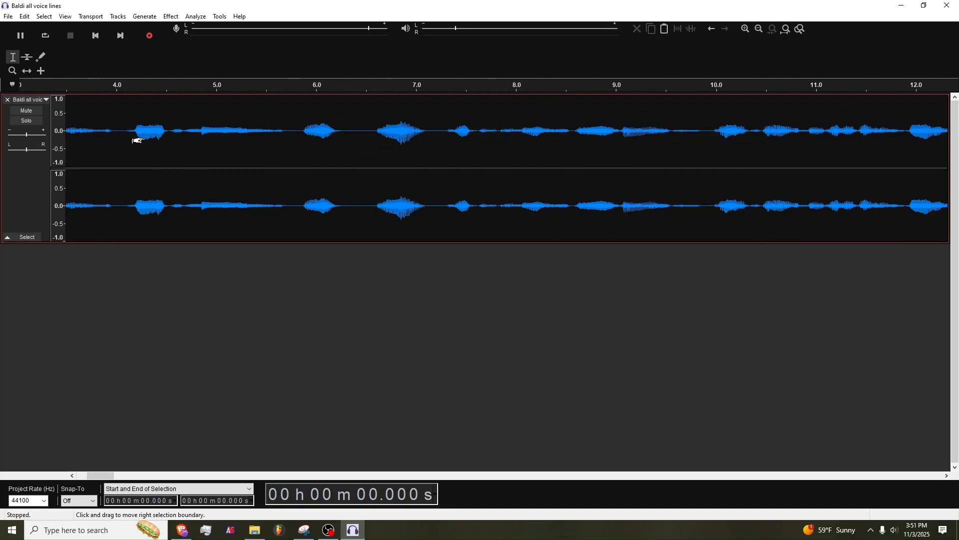
scroll(138, 141, "down", 1)
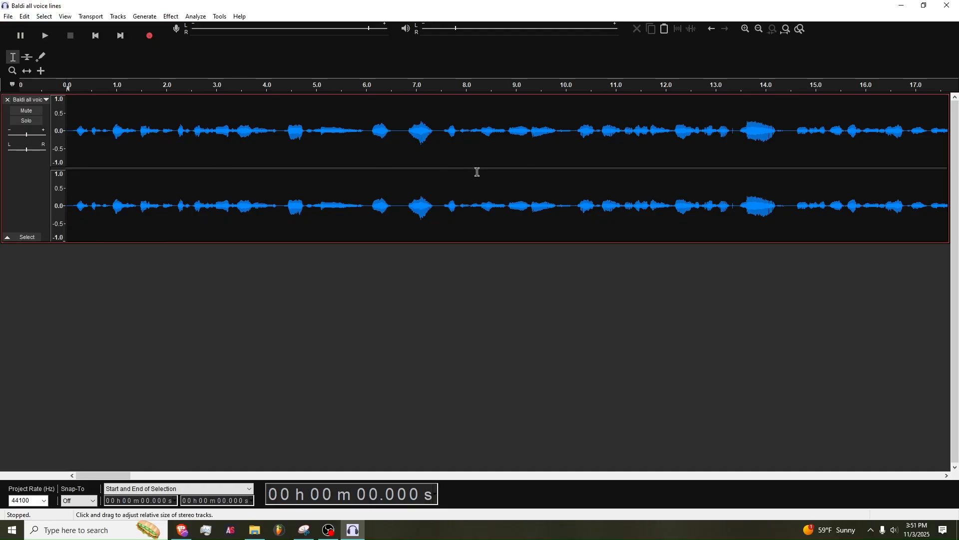
scroll(135, 140, "up", 2)
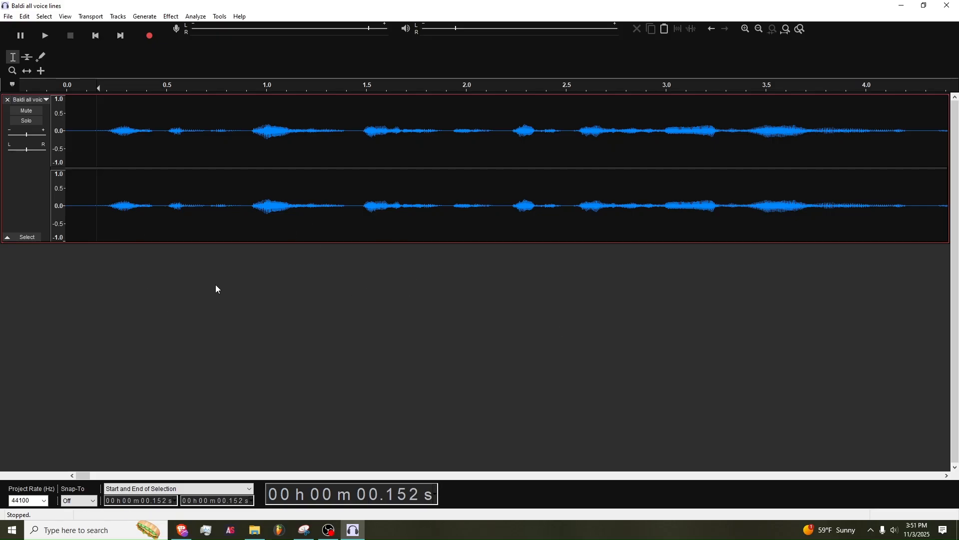
key("space")
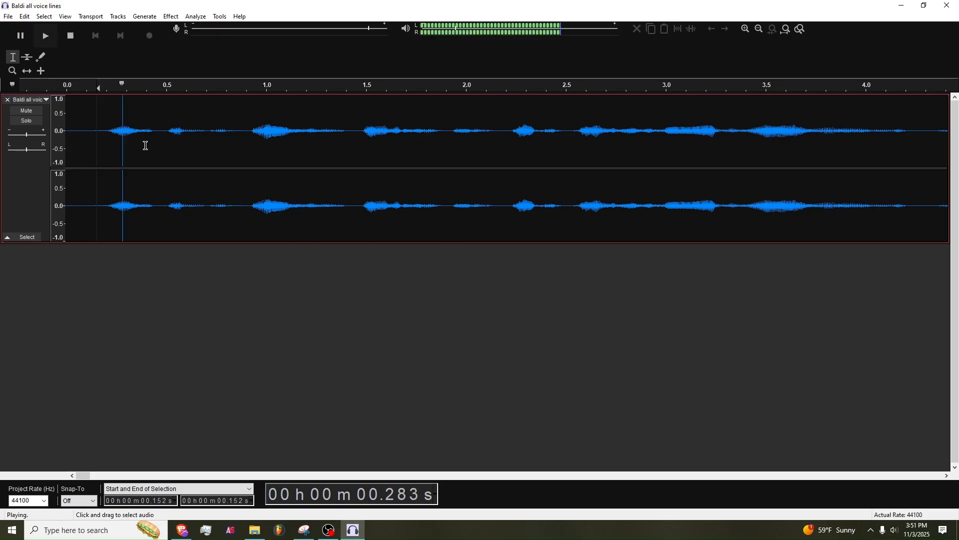
scroll(146, 145, "down", 2)
scroll(377, 142, "up", 4)
left_click_drag(520, 142, 282, 142)
key("ctrl+i")
Play on from about 6.8 s and split the voice sound at about 13.5 to 14.1 s into its own clip.
scroll(150, 142, "down", 3)
left_click(231, 143)
key("space")
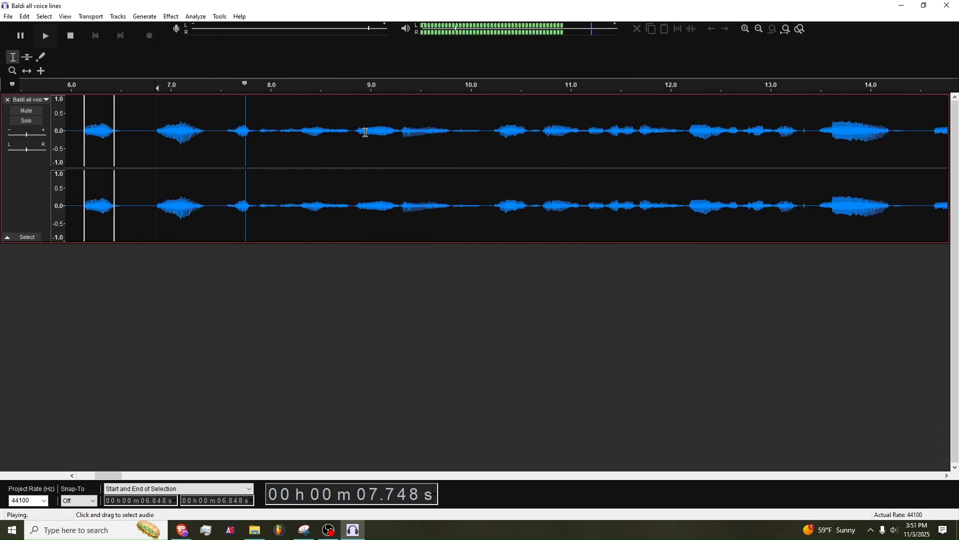
key("space")
scroll(692, 143, "up", 2)
left_click_drag(160, 130, 336, 130)
key("ctrl+i")
Audition further passages and split the sustained sound from 31.571 to 32.073 s into its own clip.
scroll(388, 138, "down", 1)
left_click(463, 145)
key("space")
scroll(452, 146, "down", 2)
key("space")
scroll(657, 144, "right", 20)
left_click(332, 135)
key("space")
key("space")
scroll(458, 132, "up", 4)
left_click_drag(419, 135, 534, 151)
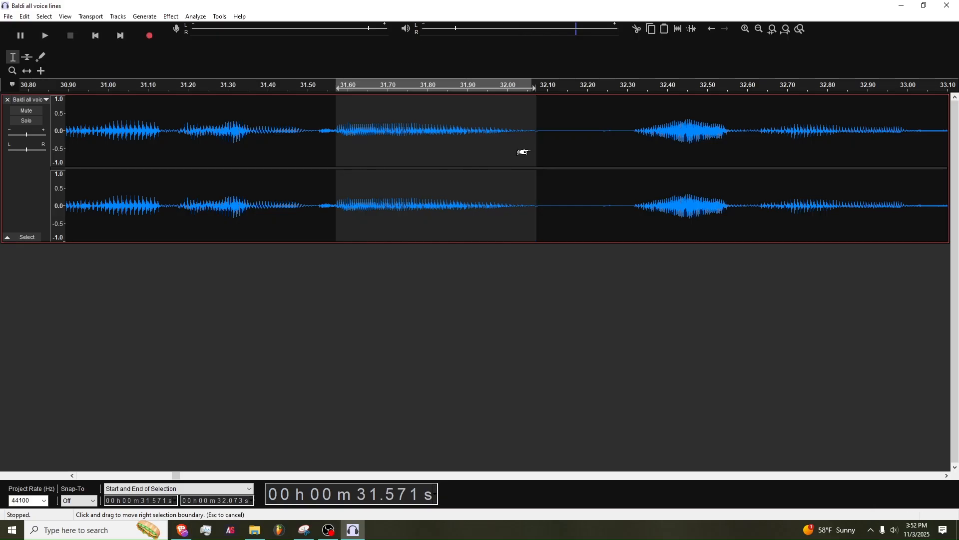
key("ctrl+i")
Play passages beyond 32 s and split the brief voice sound at about 50.9 to 51.1 s into its own clip.
left_click(371, 125)
key("space")
key("space")
scroll(441, 152, "right", 20)
left_click(263, 143)
key("space")
key("space")
scroll(473, 133, "right", 10)
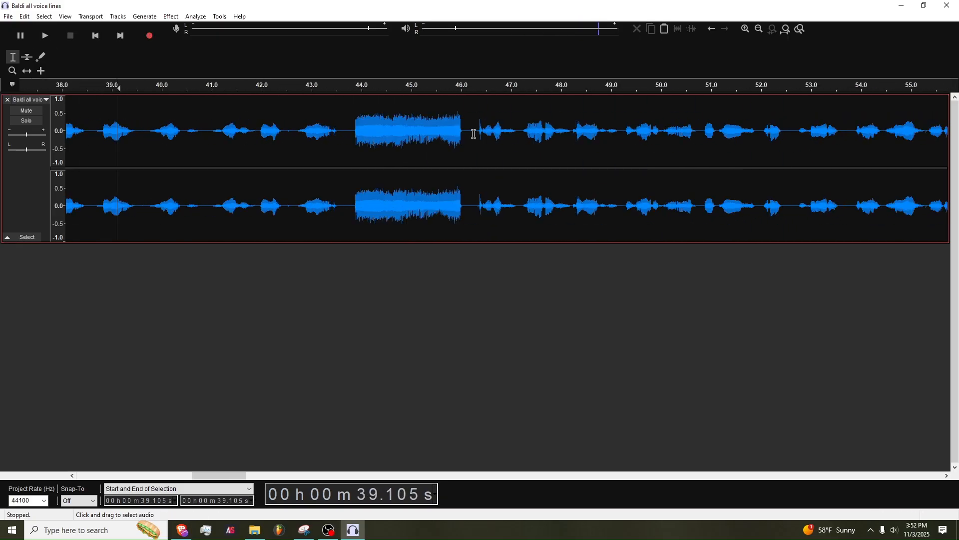
left_click(473, 133)
key("space")
left_click_drag(395, 143, 532, 152)
key("ctrl+i")
Play passages just after 51 s and near the start of the recording to look for another usable voice sound.
left_click(409, 135)
key("space")
key("space")
scroll(103, 128, "down", 3)
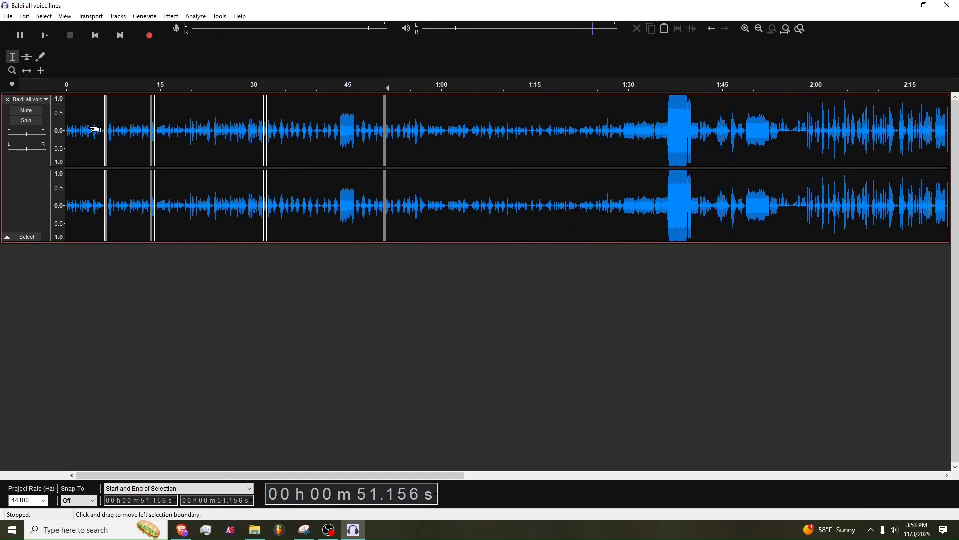
scroll(70, 129, "up", 4)
left_click(86, 128)
key("space")
left_click(115, 143)
key("space")
left_click_drag(322, 145, 457, 145)
scroll(457, 145, "down", 5)
Audition the passage around 40 s and split a short voice sound there into its own clip.
left_click(520, 140)
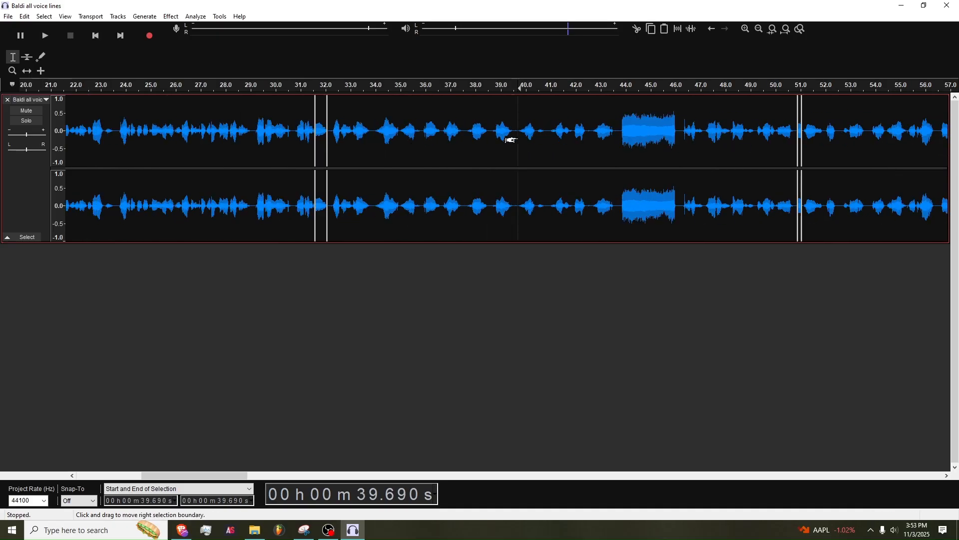
left_click_drag(577, 145, 693, 148)
key("space")
key("ctrl+i")
Cut the unused audio around the split sounds, leaving only the five short clips end to end.
scroll(691, 145, "down", 6)
double_click(102, 139)
key("ctrl+x")
scroll(96, 139, "up", 4)
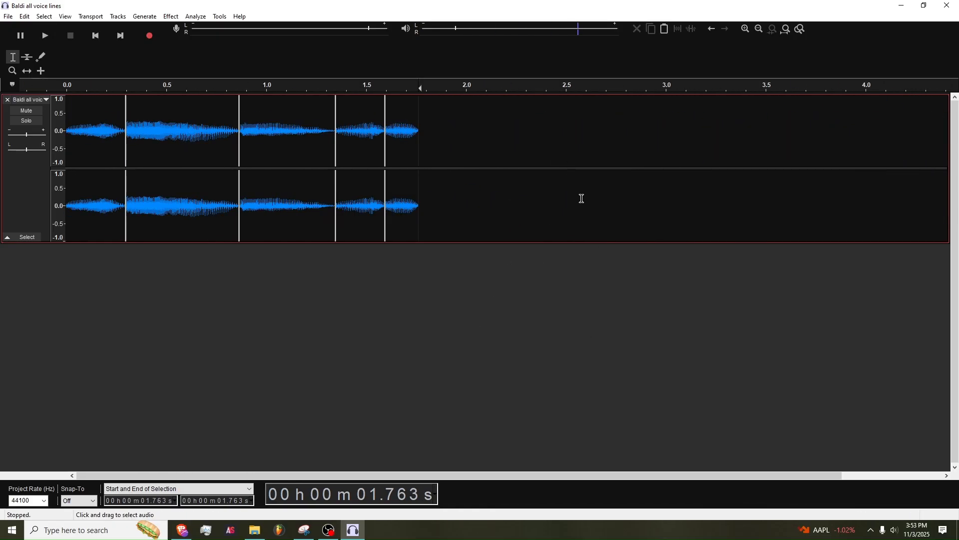
Try to stretch the last clip with the Change Tempo effect and play the result.
left_click(170, 17)
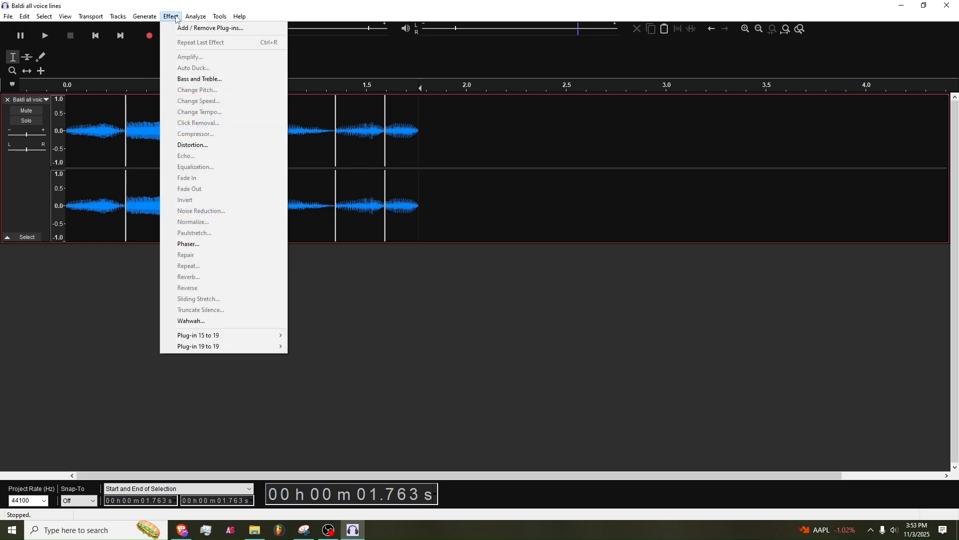
left_click(175, 17)
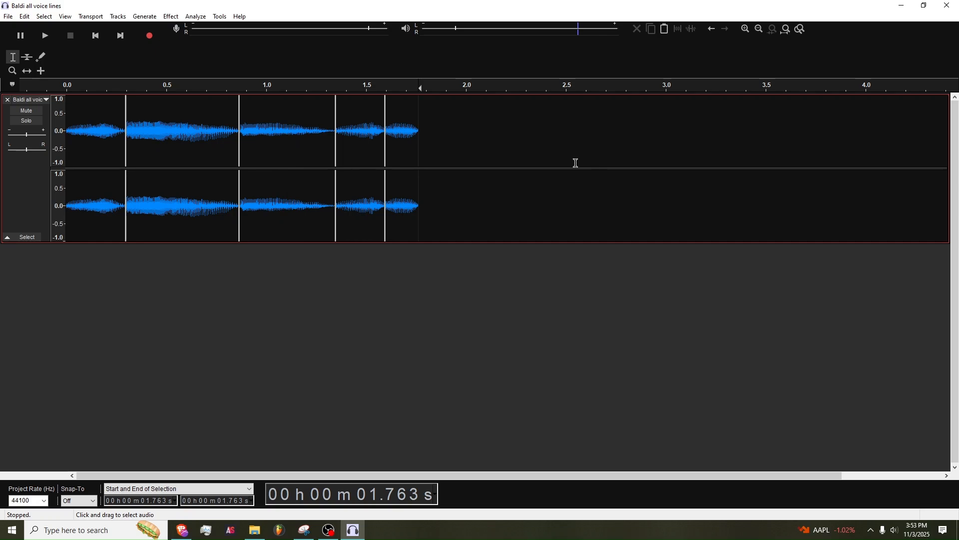
double_click(401, 118)
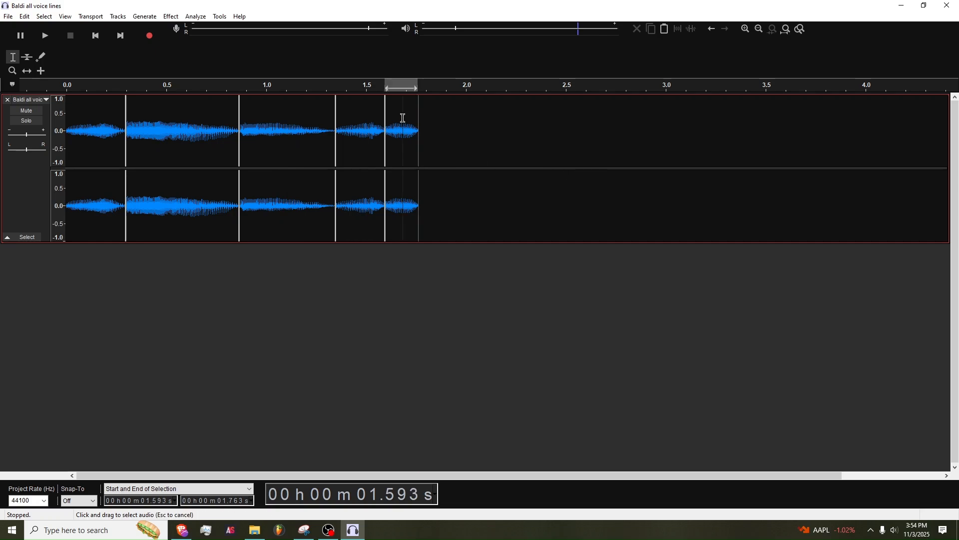
left_click(172, 17)
left_click(222, 112)
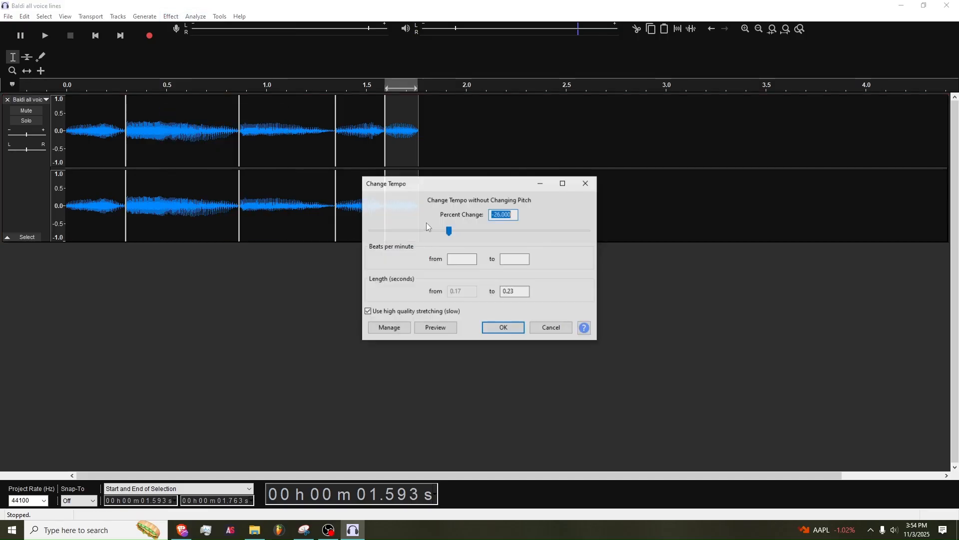
left_click(518, 333)
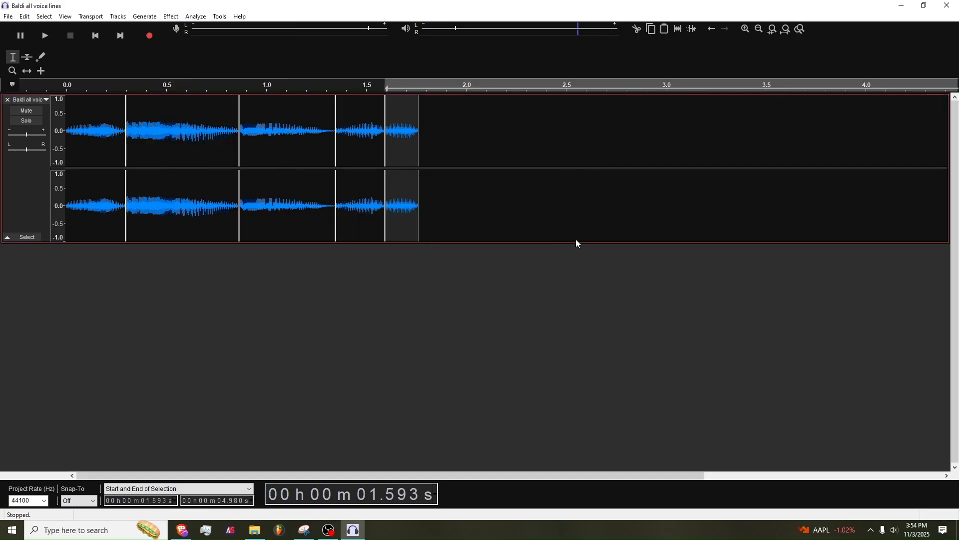
key("ctrl+3")
key("ctrl+3")
left_click(202, 144)
key("space")
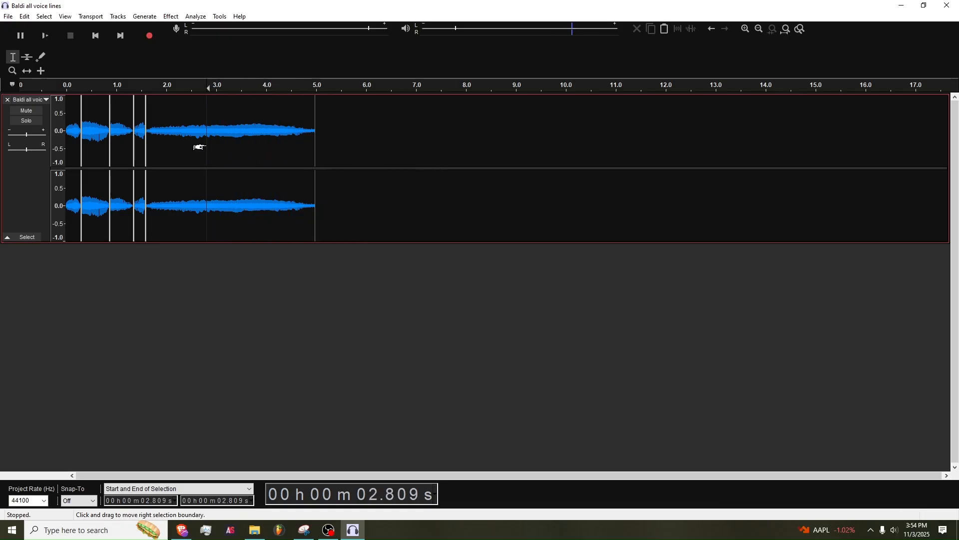
Undo the tempo change on the last clip.
key("ctrl+z")
key("ctrl+1")
key("ctrl+1")
key("ctrl+1")
key("ctrl+1")
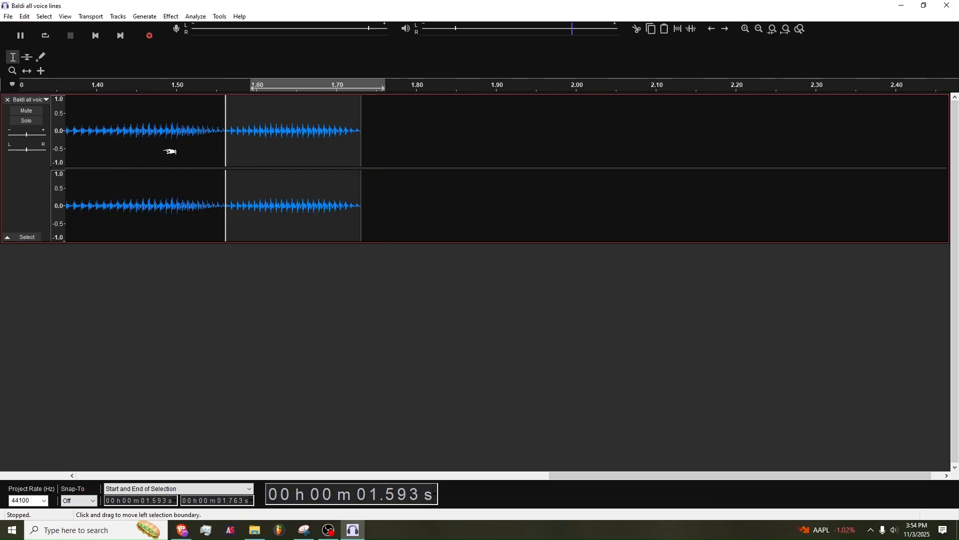
scroll(167, 150, "left", 3)
scroll(168, 151, "down", 7)
scroll(126, 161, "up", 7)
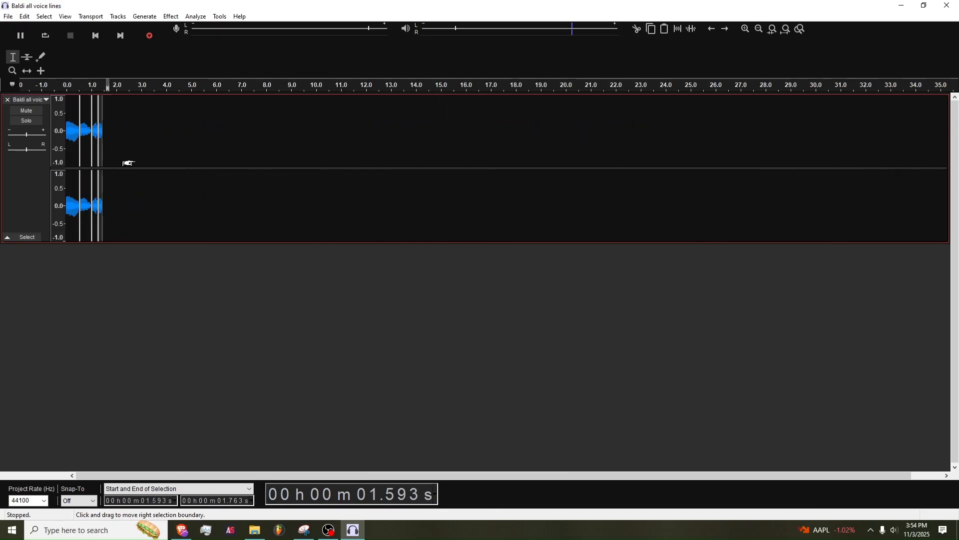
scroll(140, 165, "left", 10)
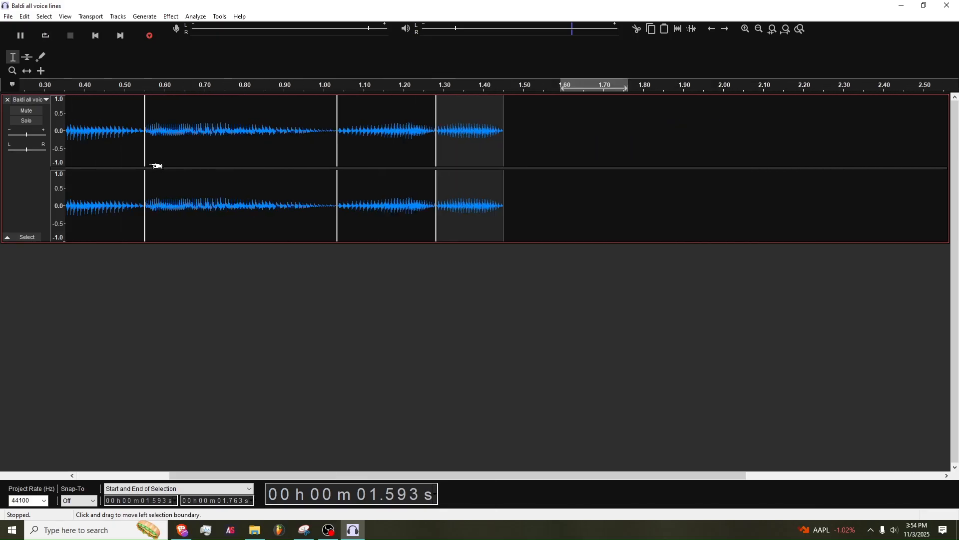
scroll(160, 170, "down", 1)
Start exporting the first clip as selected audio and create and open a destination folder named baldih.
double_click(172, 140)
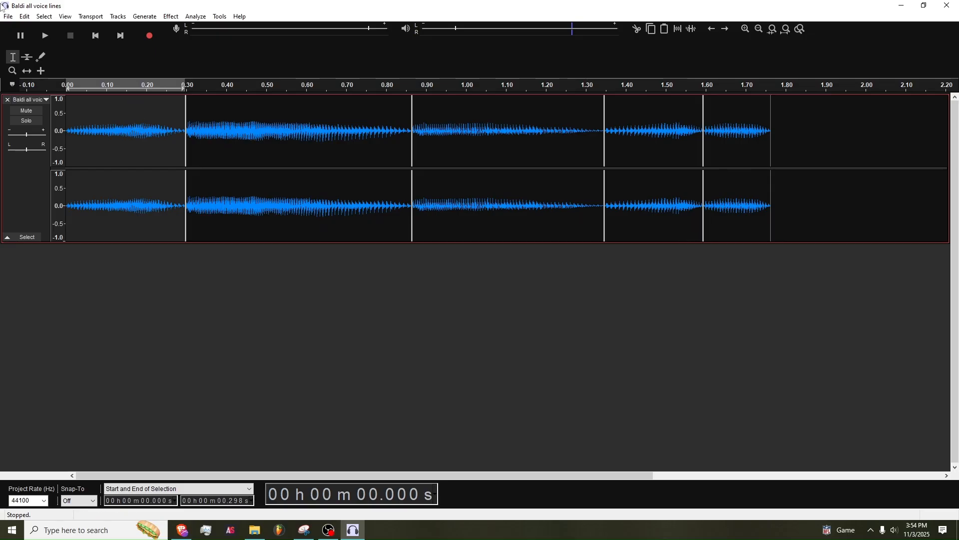
left_click(8, 16)
left_click(145, 125)
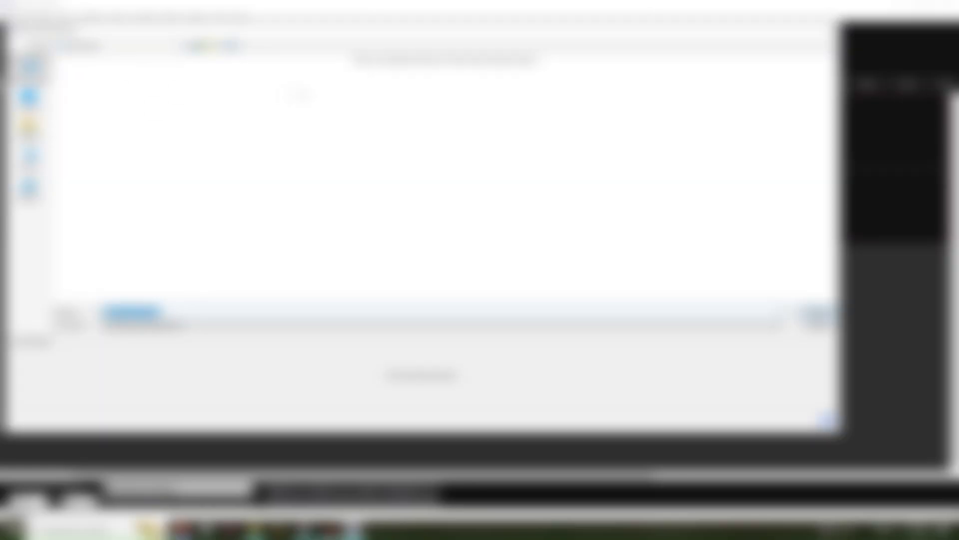
double_click(295, 86)
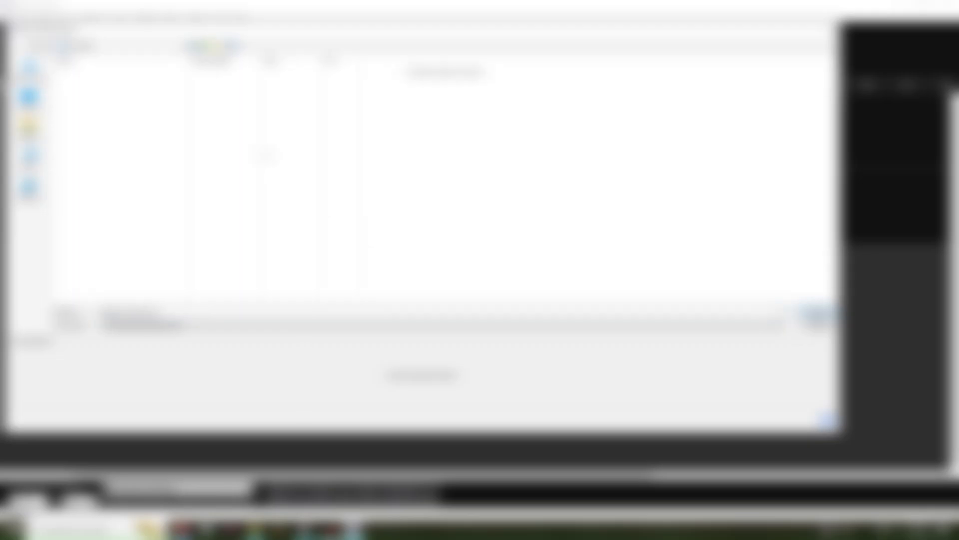
left_click(217, 46)
type("a")
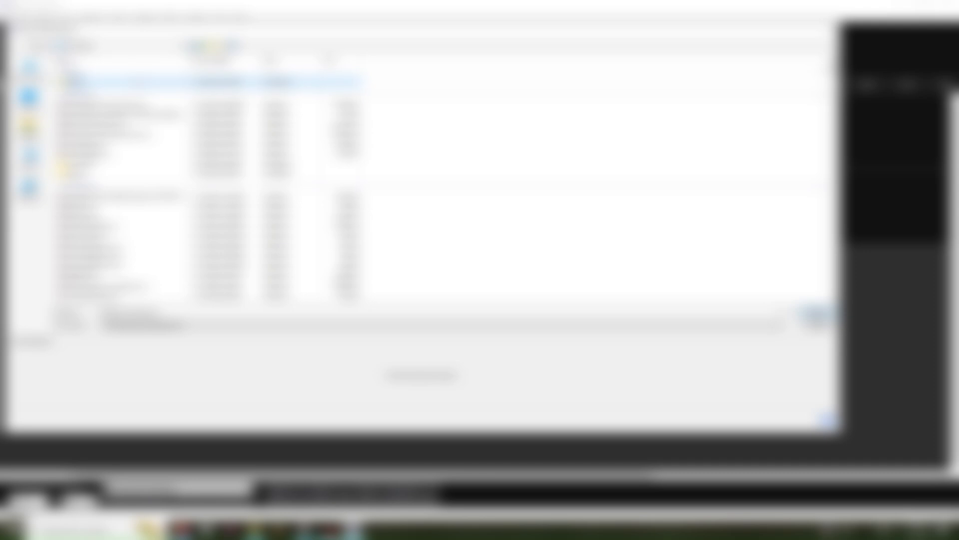
double_click(138, 82)
Export the selected clip as 1.wav in the WAV (Microsoft) signed 16-bit PCM format.
left_click(175, 312)
type("1")
left_click(190, 327)
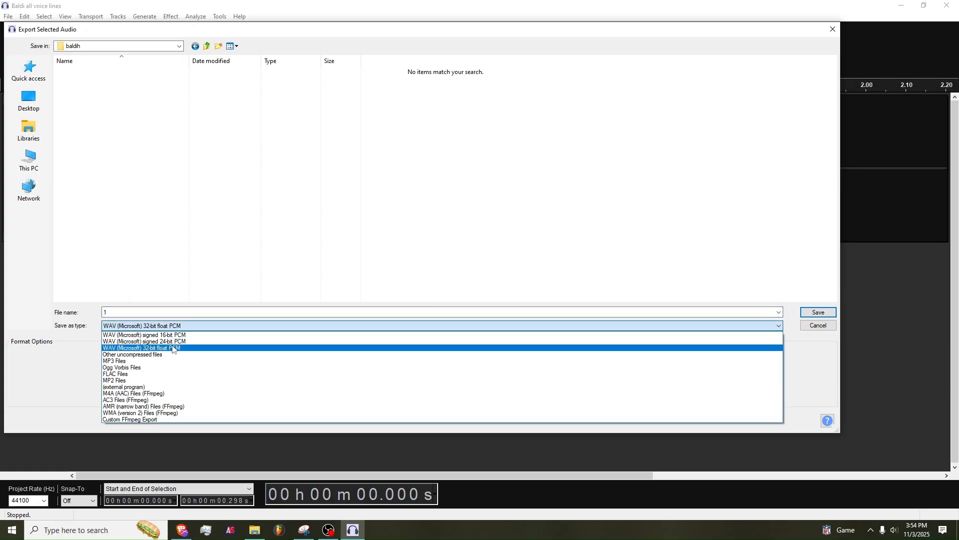
left_click(185, 335)
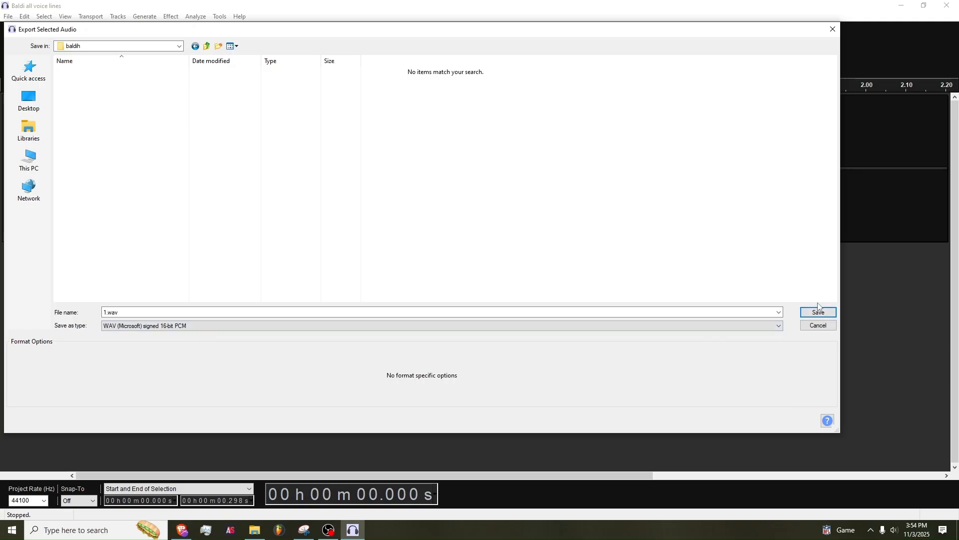
left_click(825, 314)
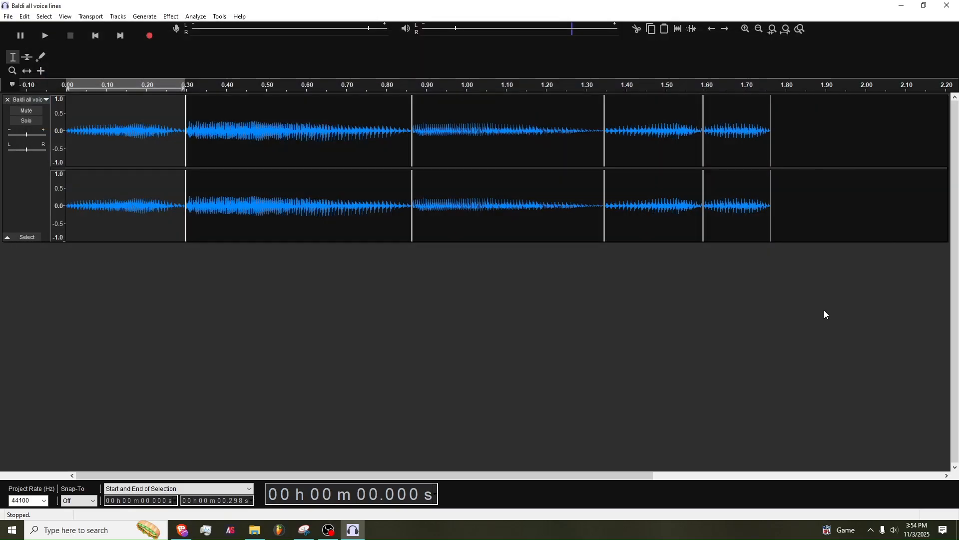
Export the second clip as selected audio to 2.wav in the baldih folder.
double_click(257, 114)
left_click(8, 16)
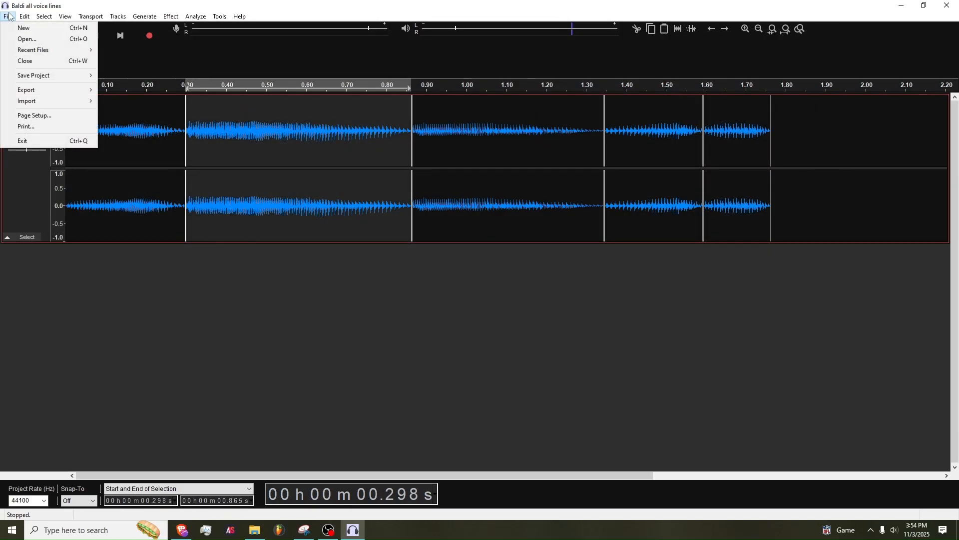
mouse_move(25, 88)
left_click(145, 132)
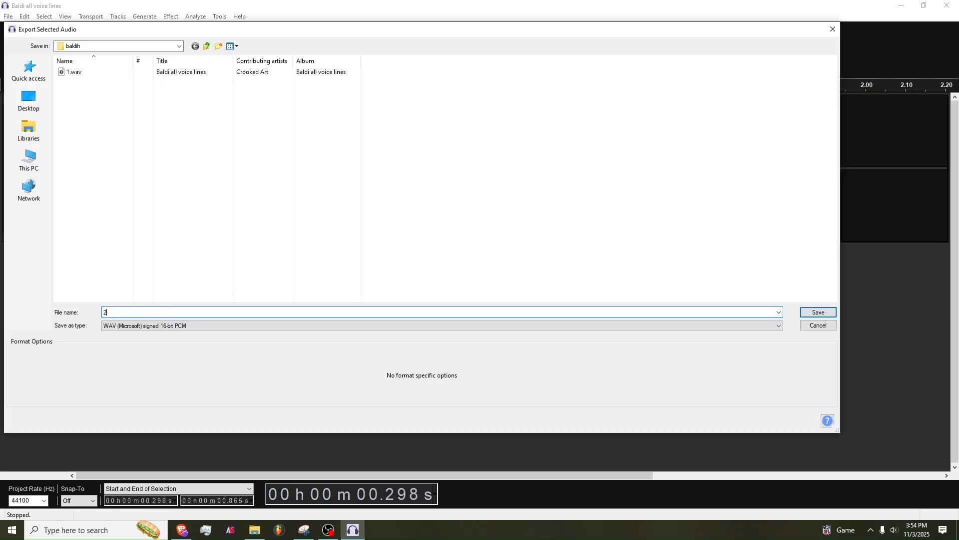
type("2")
key("Return")
Export the third clip as selected audio to 3.wav in the baldih folder.
double_click(437, 111)
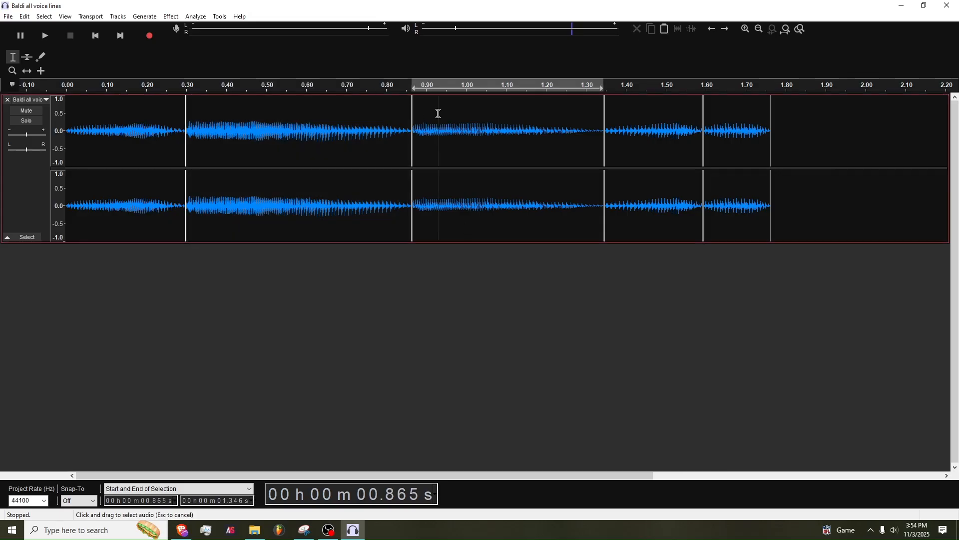
left_click(8, 16)
mouse_move(25, 88)
left_click(145, 132)
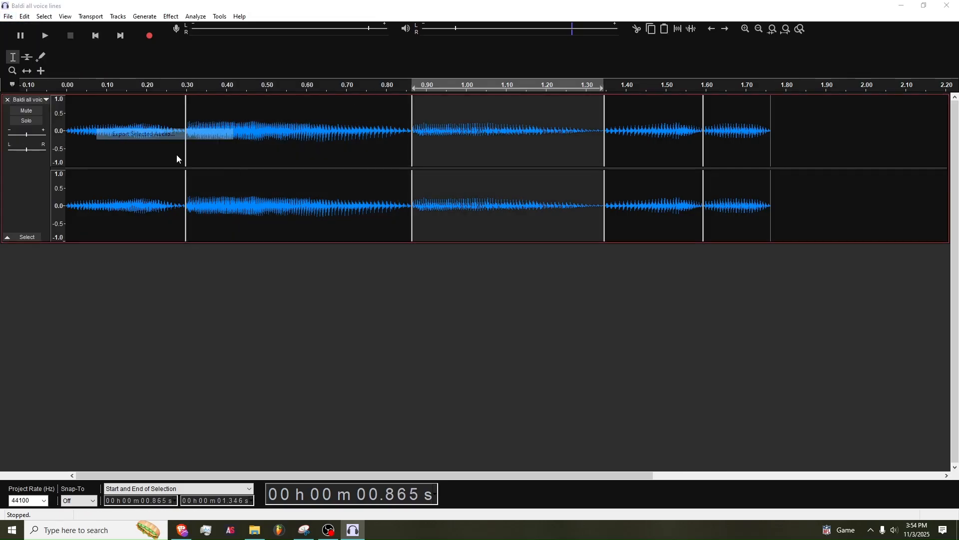
type("3")
key("Return")
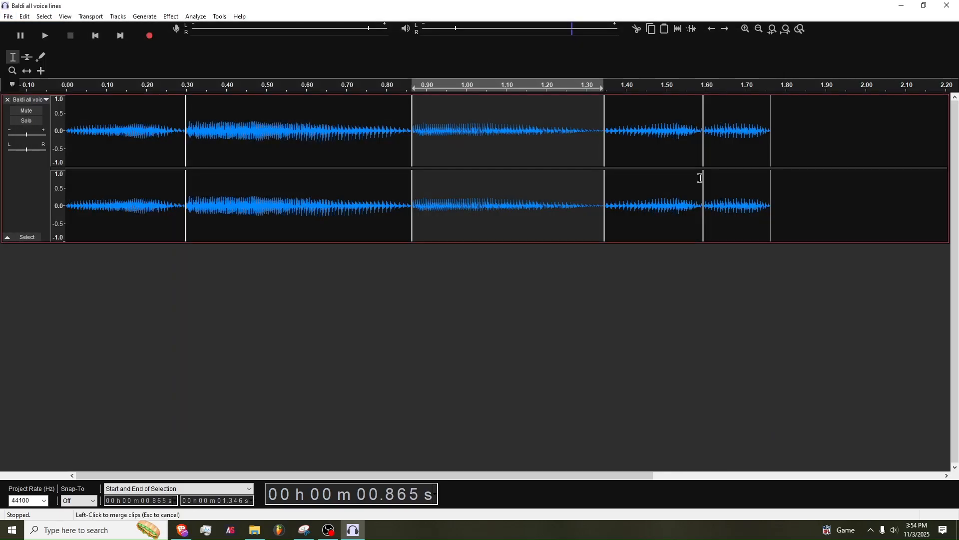
Export the fourth clip as selected audio to 4.wav in the baldih folder.
double_click(664, 150)
left_click(8, 16)
mouse_move(25, 85)
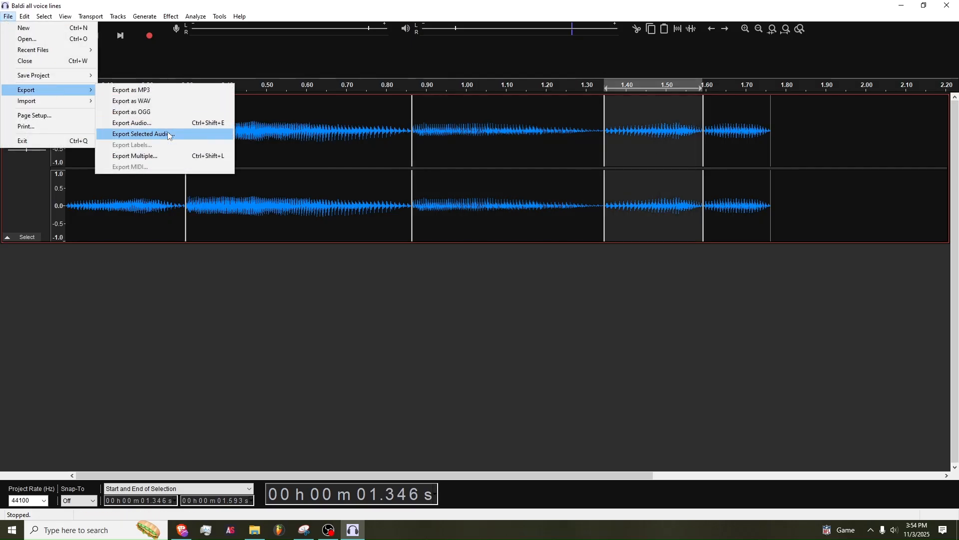
left_click(168, 135)
type("4")
key("Return")
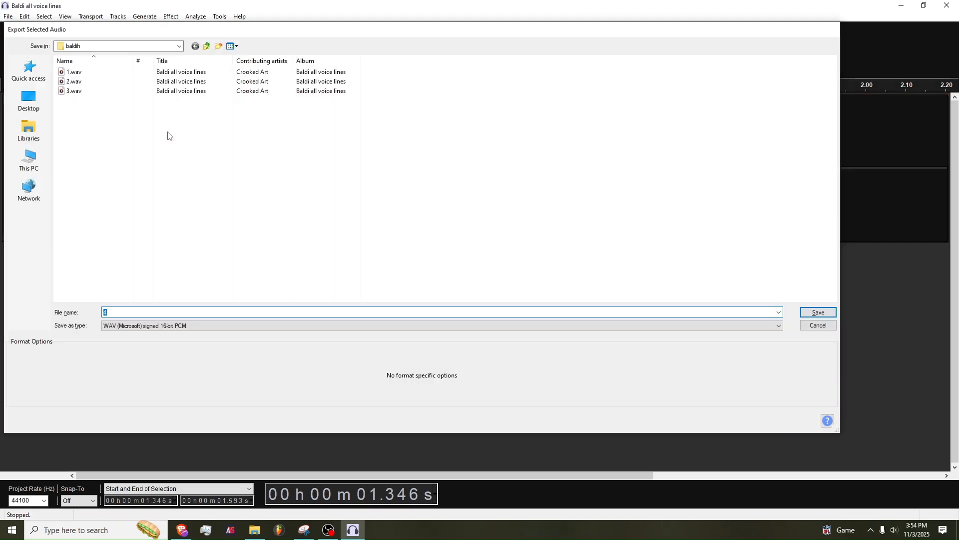
Select the fifth and last clip and export it as selected audio to 5.wav.
left_click(755, 108)
double_click(755, 108)
left_click(8, 16)
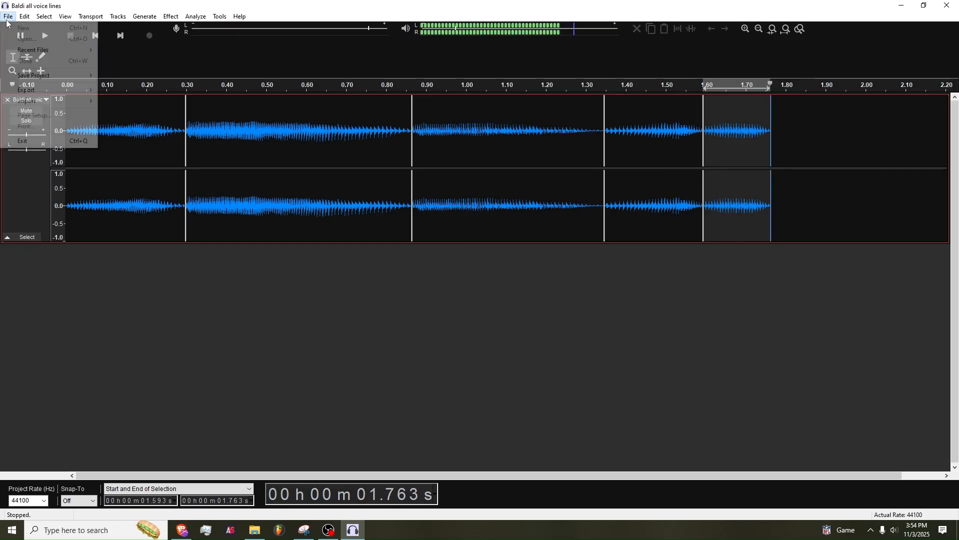
mouse_move(40, 88)
left_click(195, 134)
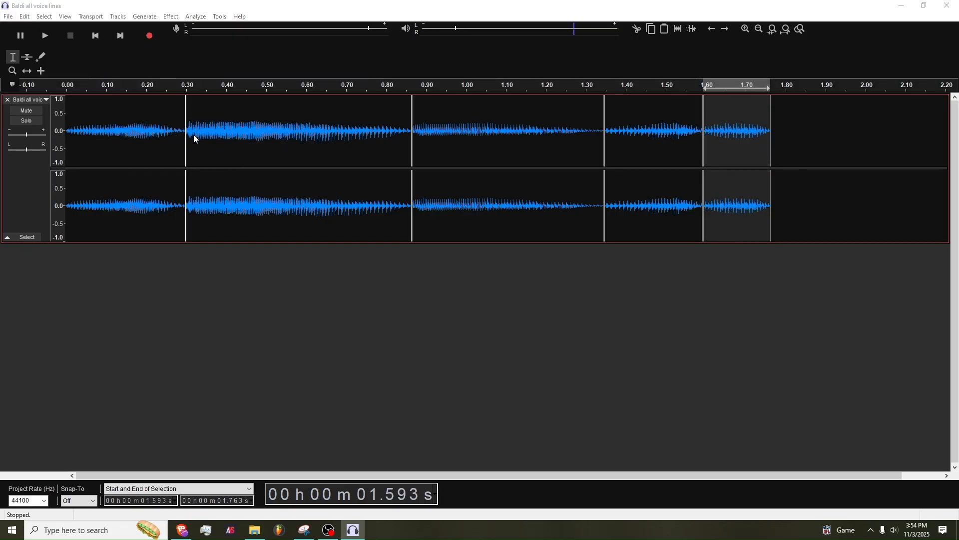
type("5")
key("Return")
Search Windows for vocalshifter and launch vocalshifter_le.exe.
left_click(110, 530)
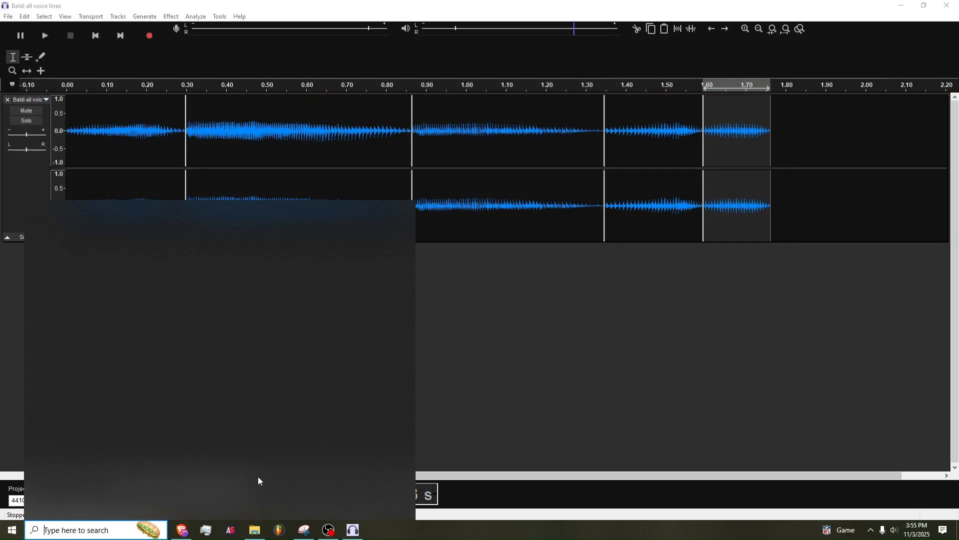
type("vbo")
key("BackSpace")
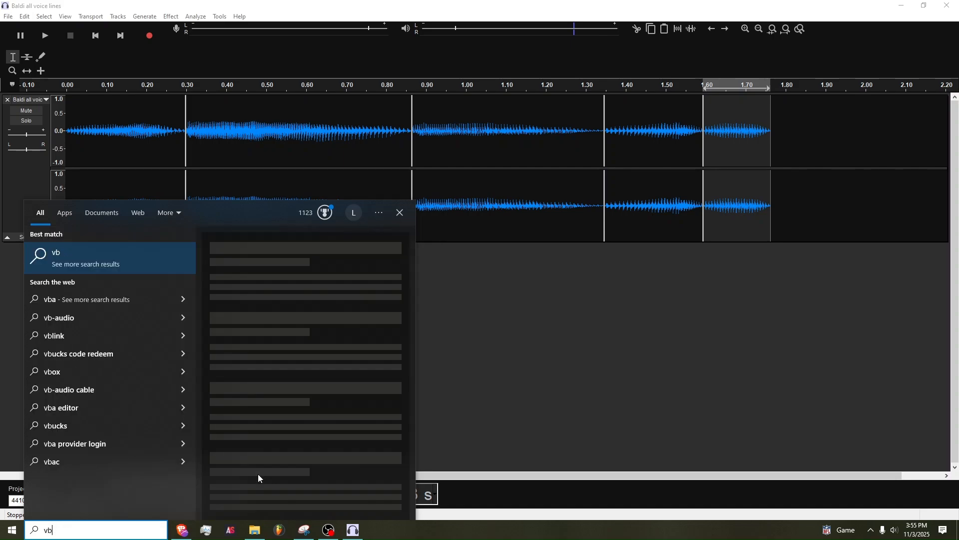
type("ocalshifter")
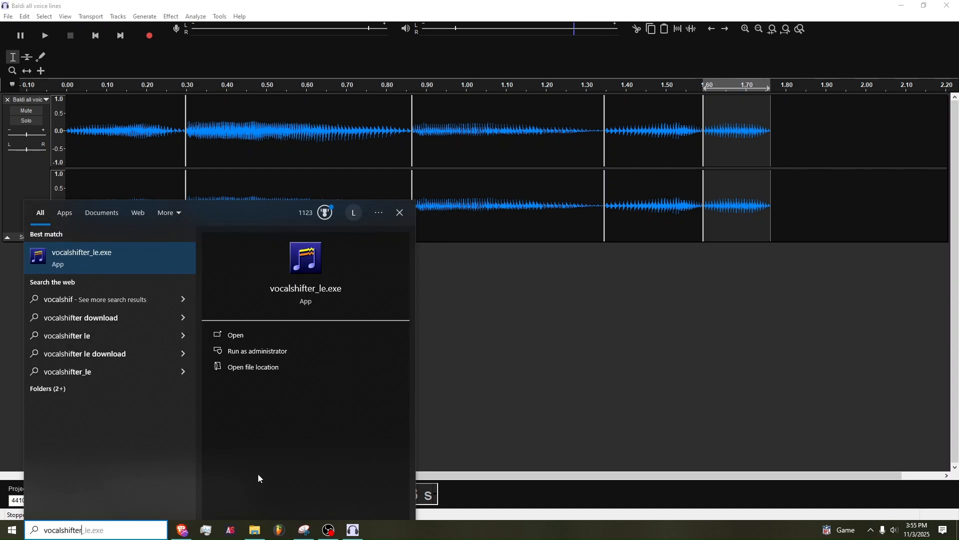
key("Return")
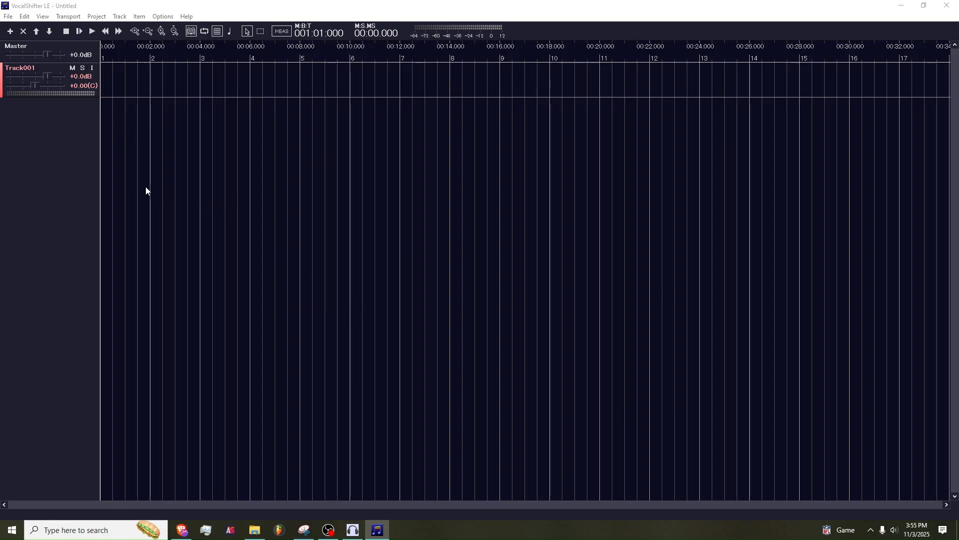
Bring all the exported WAV clips into VocalShifter LE, loading 1.wav with the default analysis settings and V (Monophonic vocal) synthesis.
left_click(255, 530)
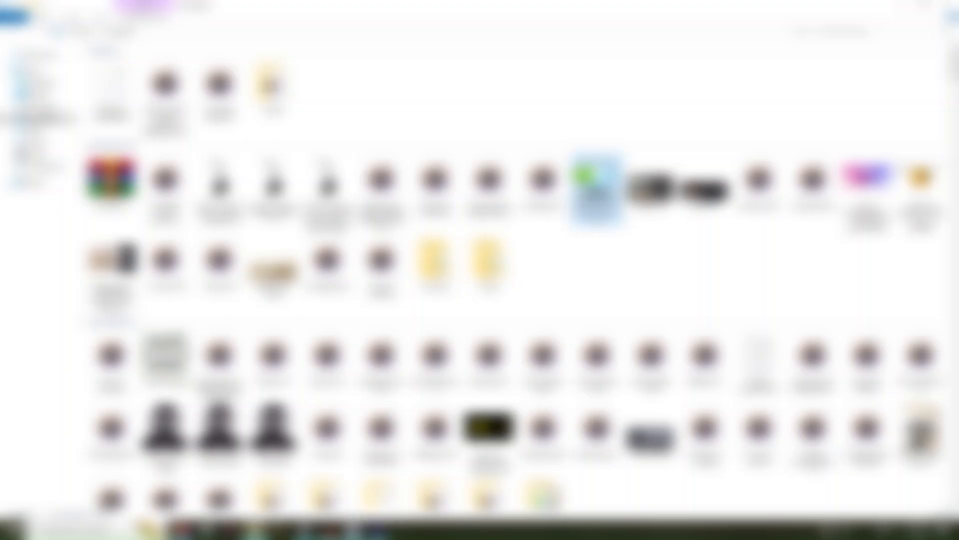
double_click(268, 86)
key("ctrl+a")
left_click_drag(117, 67, 188, 102)
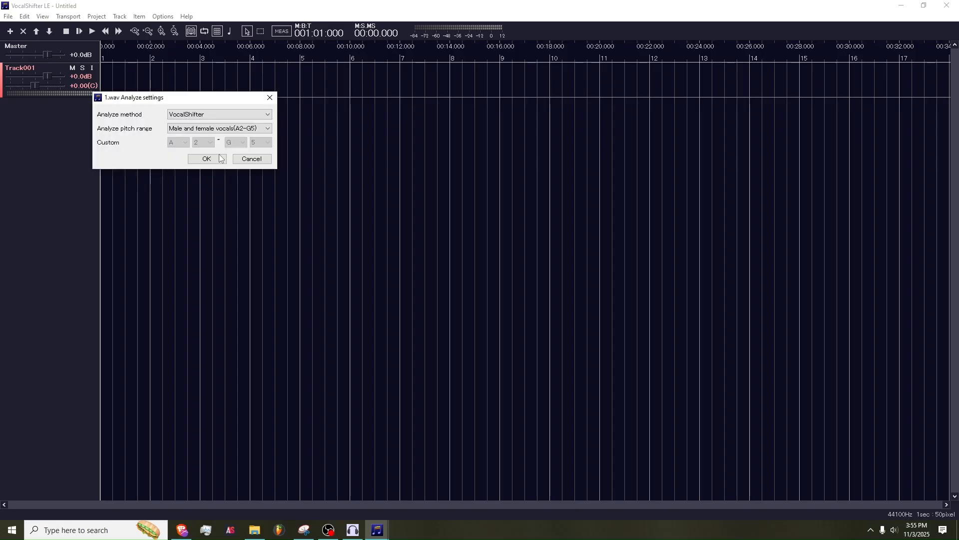
left_click(221, 160)
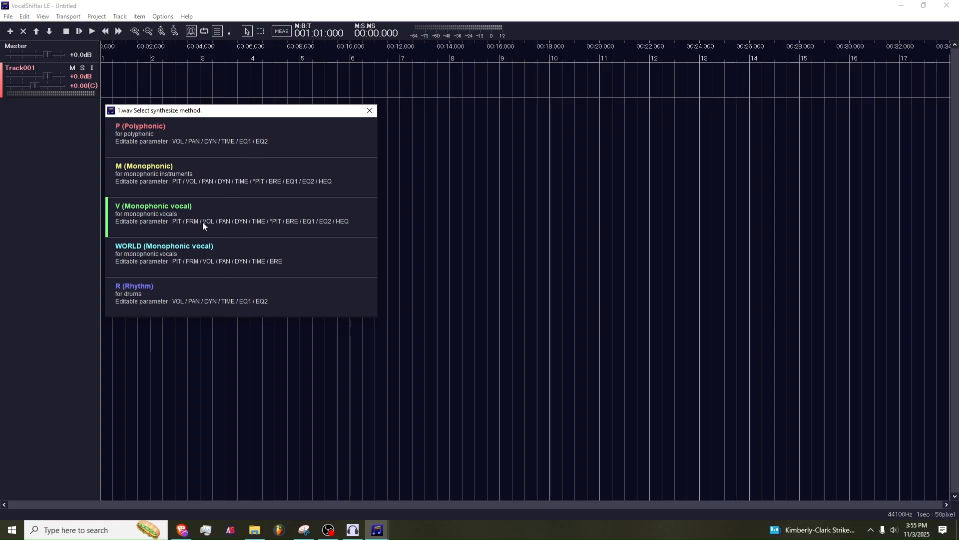
left_click(189, 220)
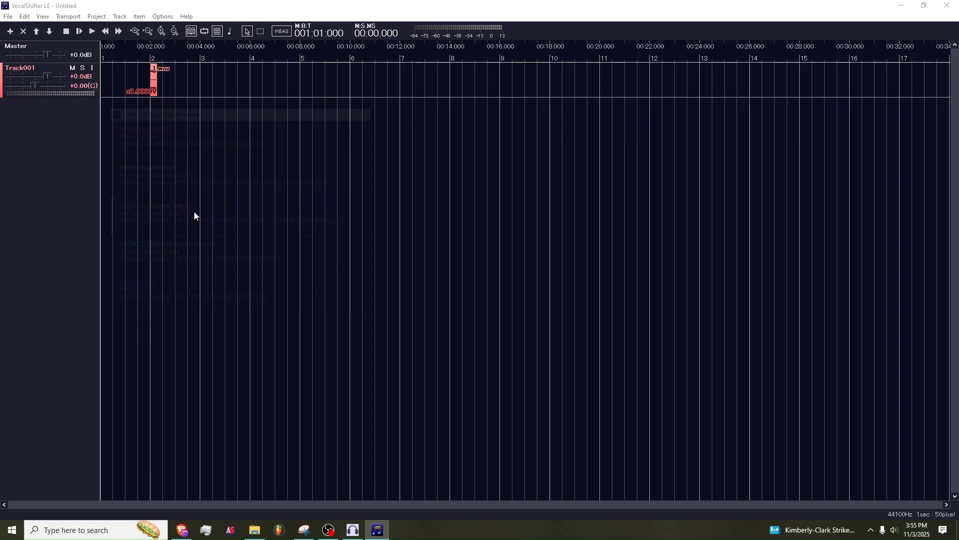
Load 2.wav through 5.wav with the default analysis settings and the V (Monophonic vocal) synthesis method.
left_click(207, 158)
left_click(187, 212)
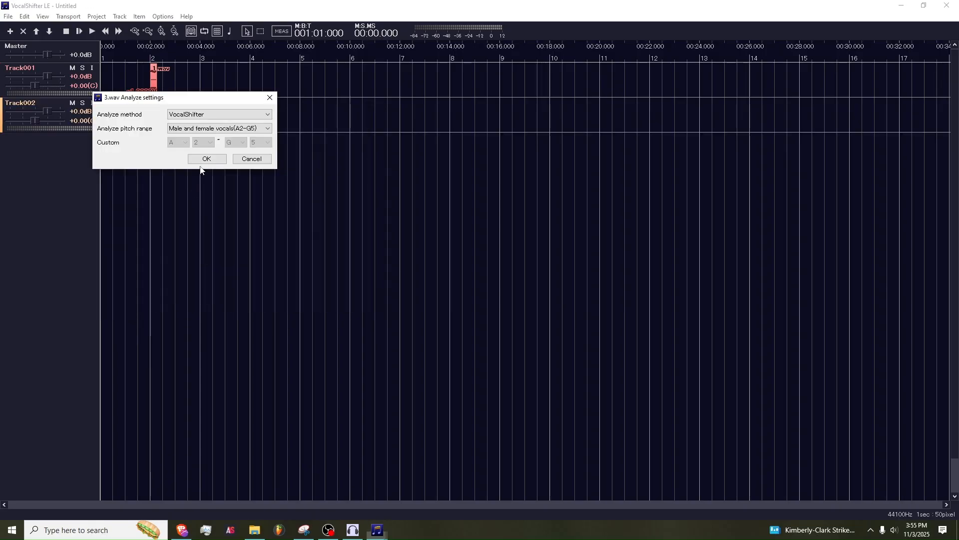
left_click(205, 160)
left_click(193, 211)
left_click(207, 158)
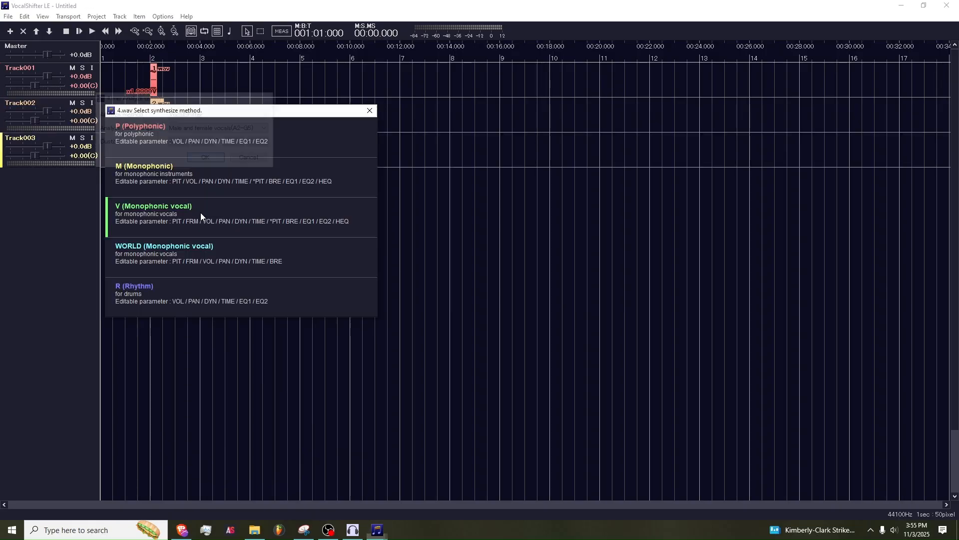
left_click(200, 213)
left_click(218, 156)
left_click(206, 211)
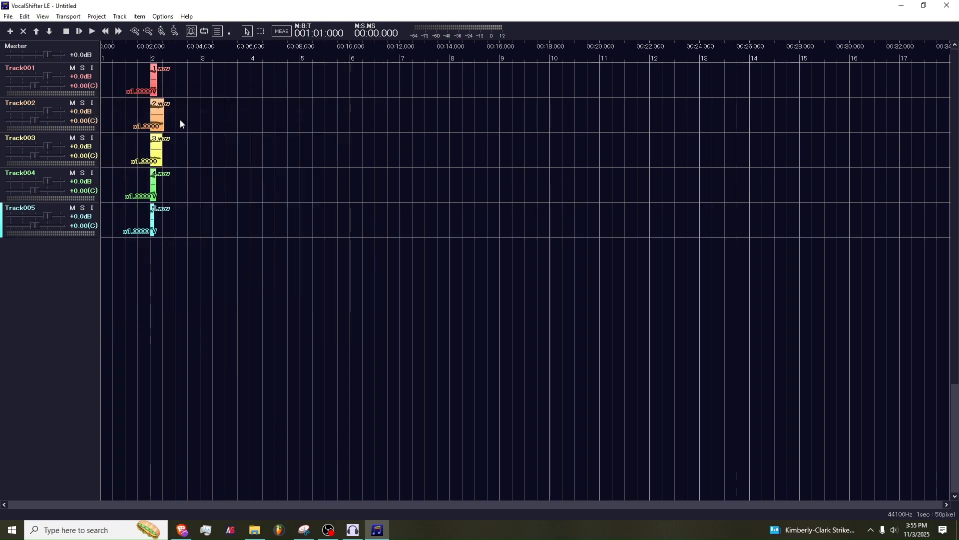
Try stretching 1.wav on the soloed first track to about 9.88 times its length and play it.
scroll(180, 119, "up", 4)
left_click(83, 68)
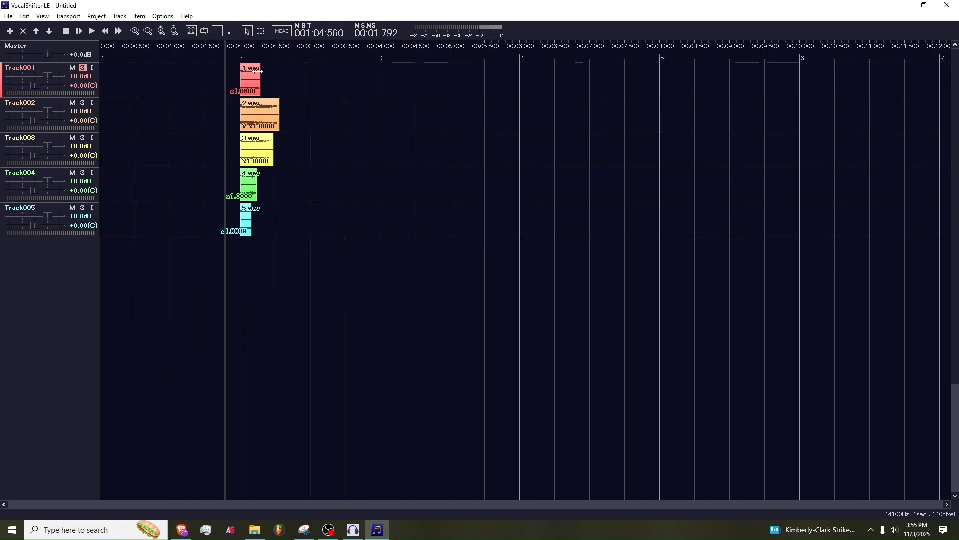
left_click_drag(257, 72, 573, 78)
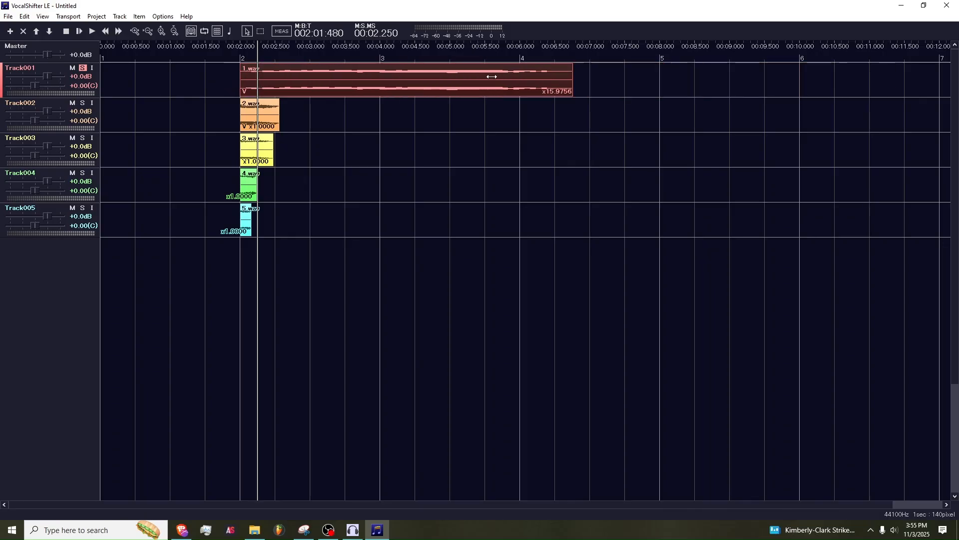
left_click_drag(492, 76, 440, 79)
left_click(224, 64)
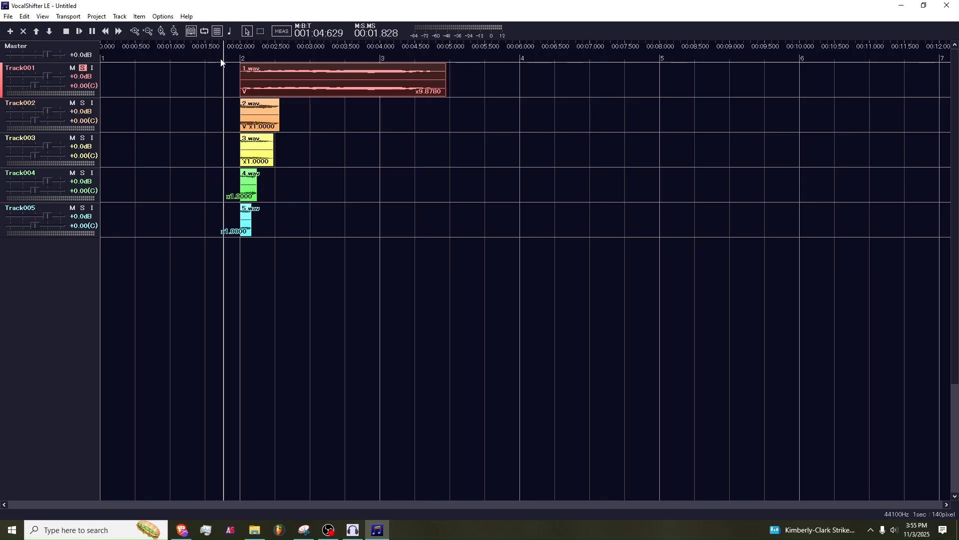
key("space")
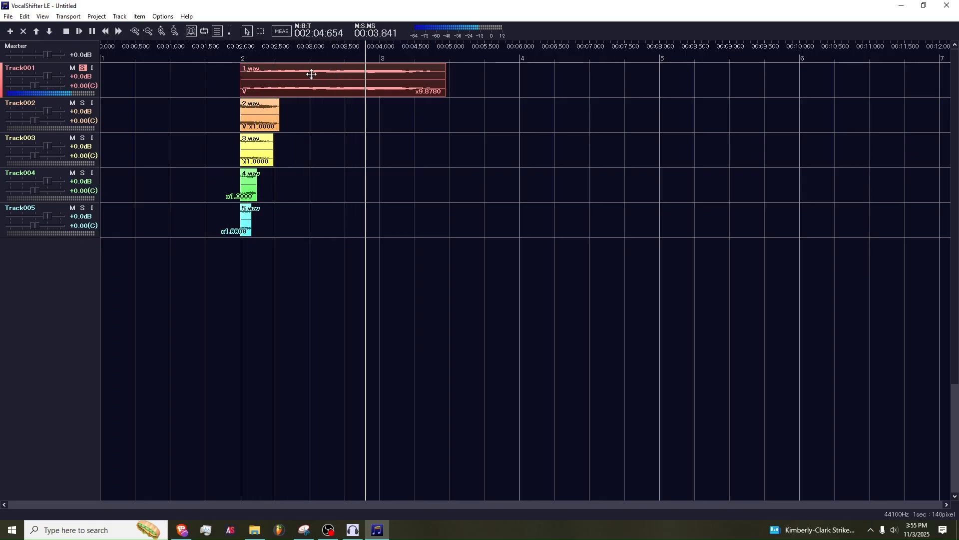
key("space")
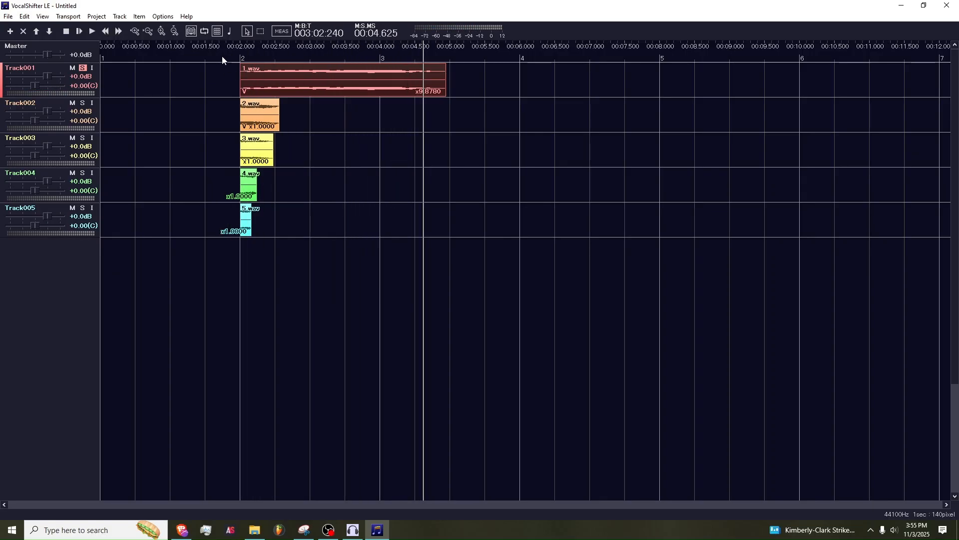
key("ctrl+z")
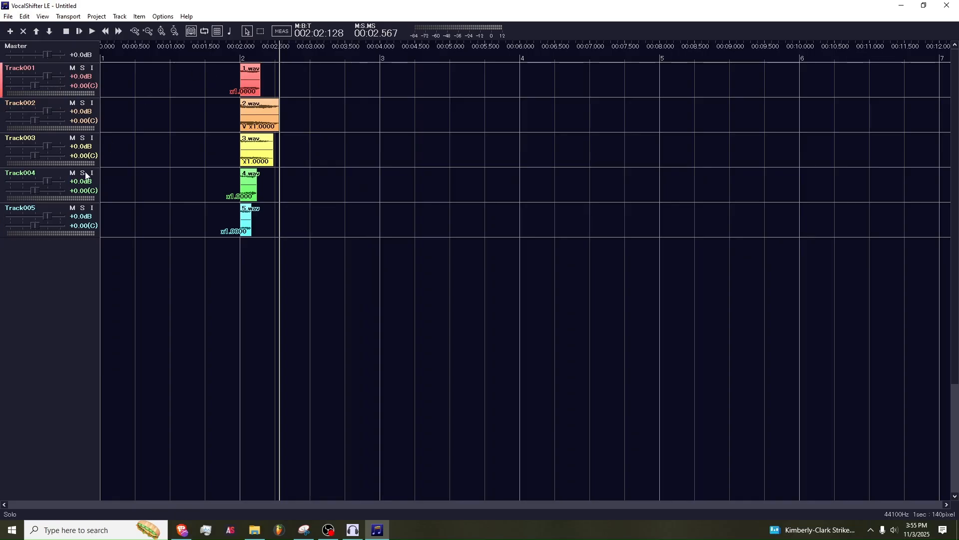
Solo the fourth track and play 4.wav from just before its start.
left_click(234, 58)
key("space")
key("space")
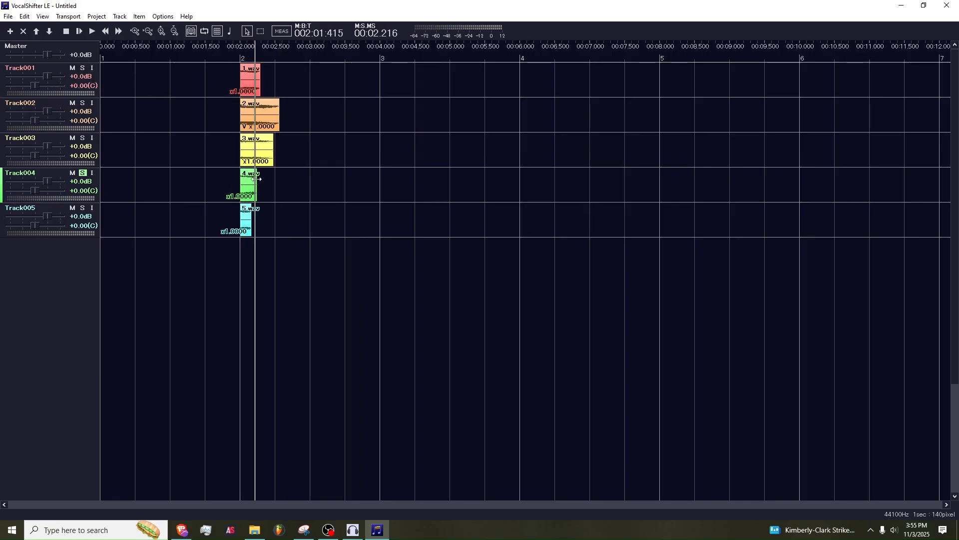
Try stretching 4.wav to about 31.68 times its length and play the beginning repeatedly.
left_click_drag(258, 178, 777, 170)
left_click(233, 59)
key("space")
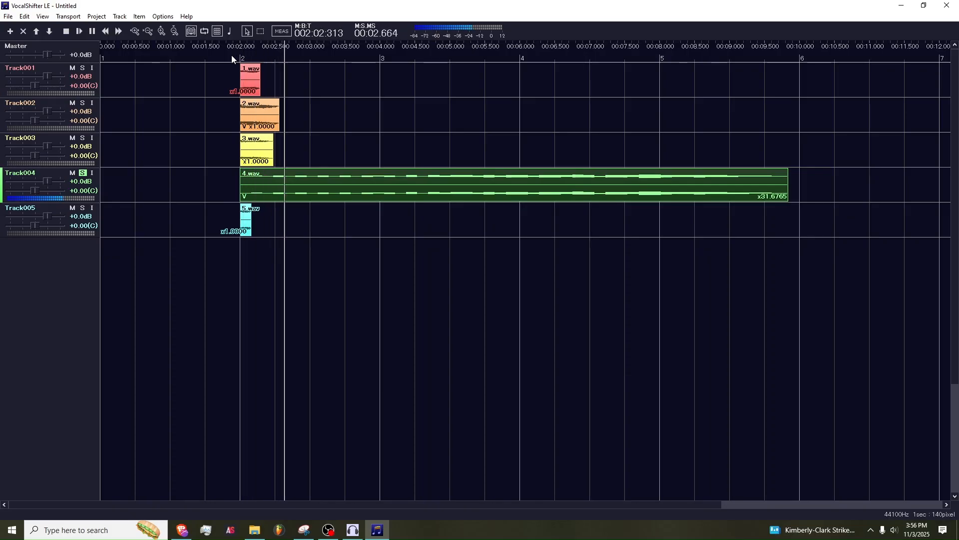
left_click(232, 59)
key("space")
key("space")
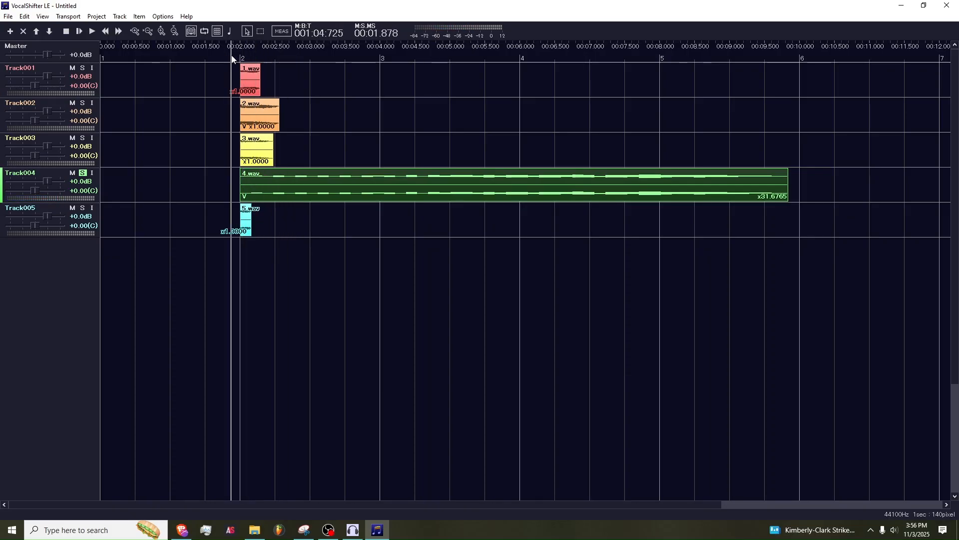
key("space")
key("space")
key("space")
key("space")
Open 4.wav in its own editing window and switch to the TIME parameter.
left_click(92, 174)
scroll(241, 158, "up", 3)
double_click(422, 187)
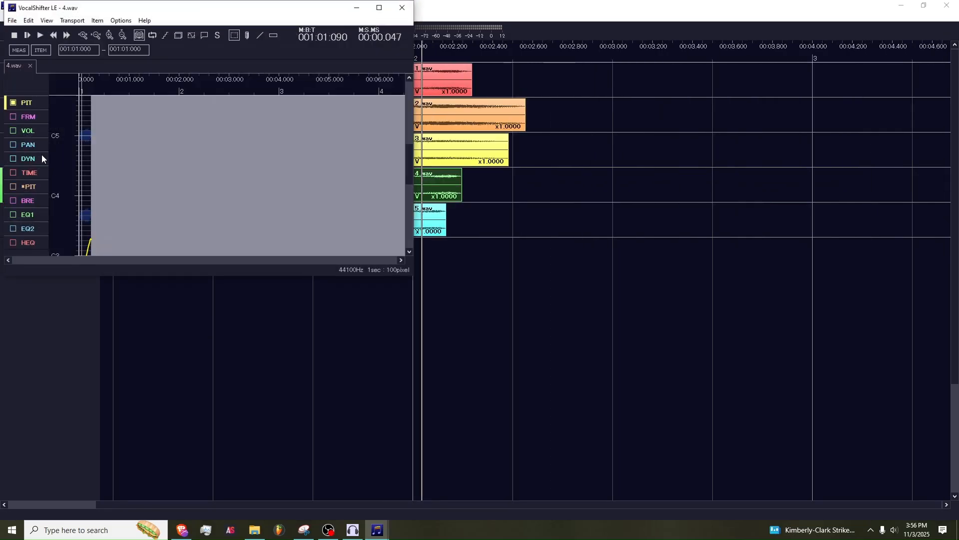
scroll(111, 156, "up", 6)
left_click(40, 174)
scroll(107, 164, "up", 1)
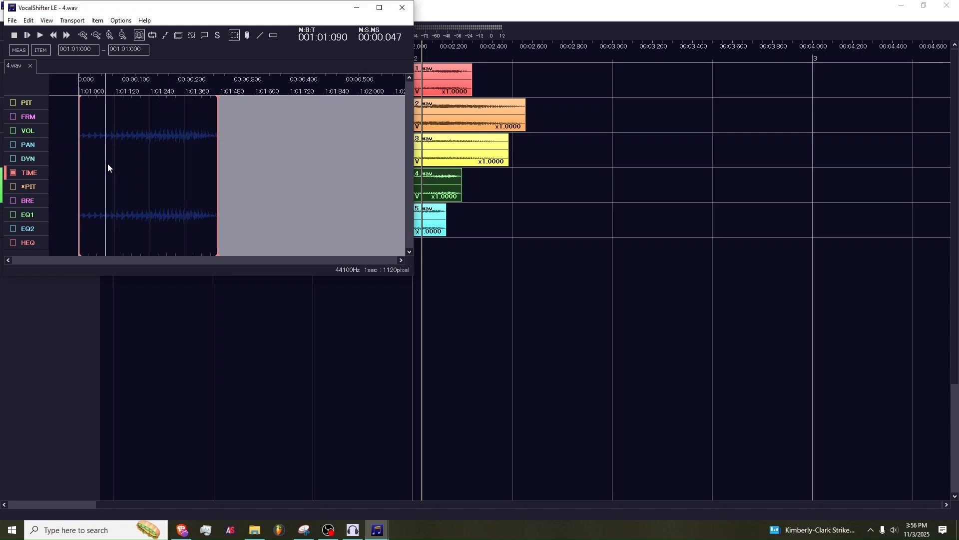
Delete the opening section of 4.wav from 001:01:000 to 001:01:105 and close its editing window.
left_click_drag(111, 158, 80, 150)
right_click(114, 143)
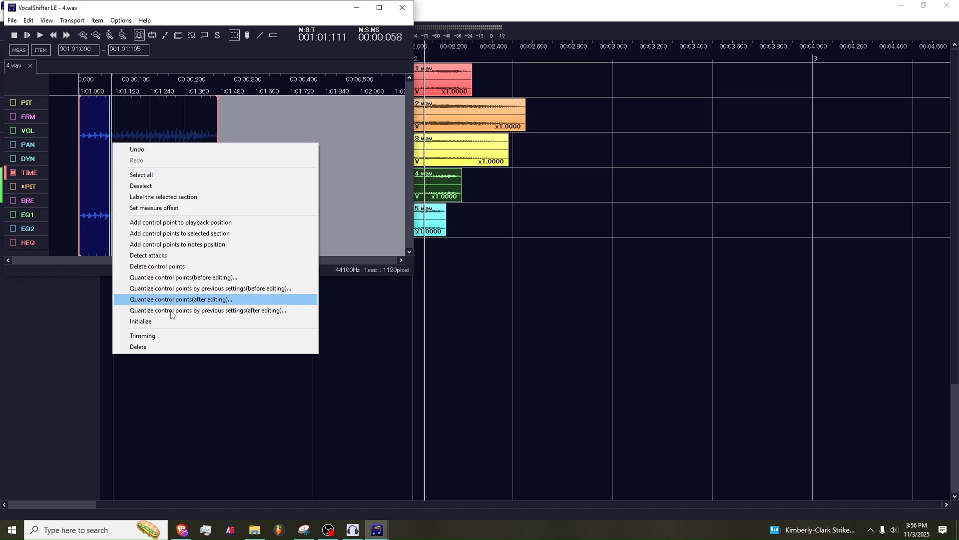
left_click(171, 346)
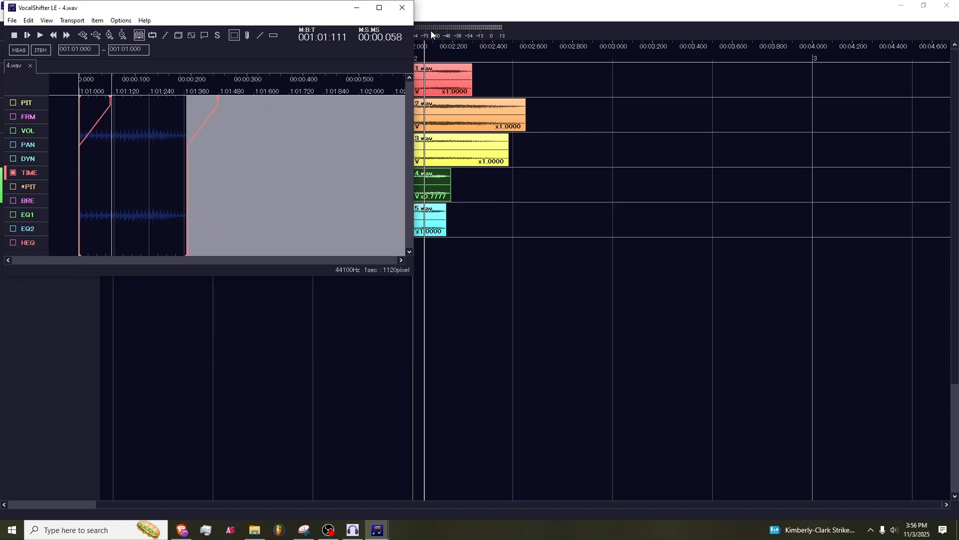
left_click(401, 9)
Play the trimmed 4.wav, stretch it to about 5.81 times its length and reopen its editing window.
left_click(382, 53)
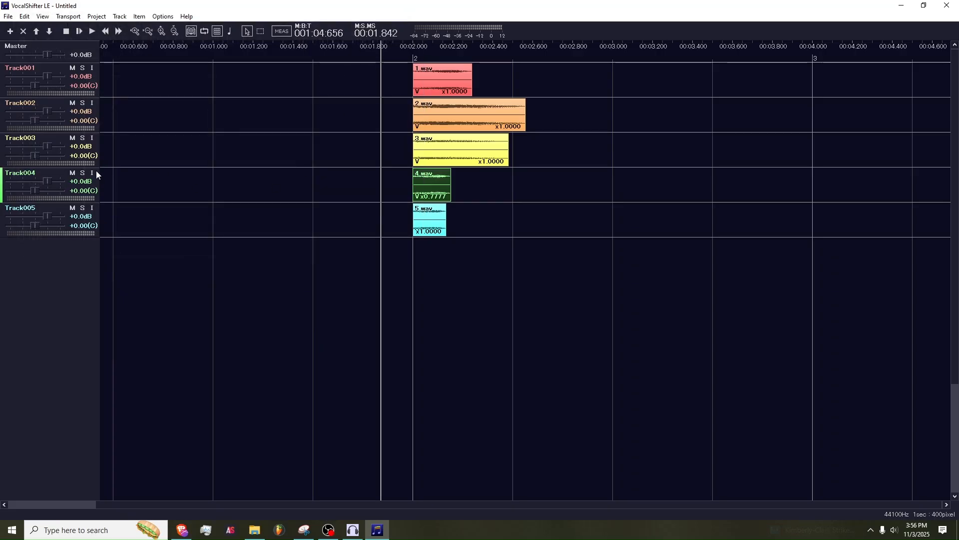
scroll(312, 173, "down", 1)
key("space")
key("space")
left_click_drag(406, 176, 581, 175)
double_click(441, 177)
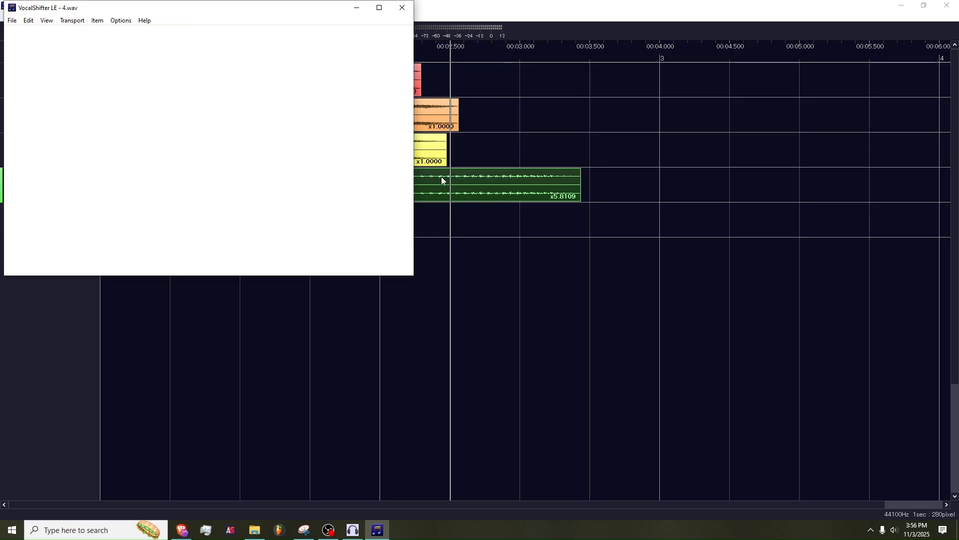
Initialize the TIME curve of 4.wav from 001:01:000 to 001:01:071, close its editing window and play the clip.
right_click(152, 144)
left_click(223, 324)
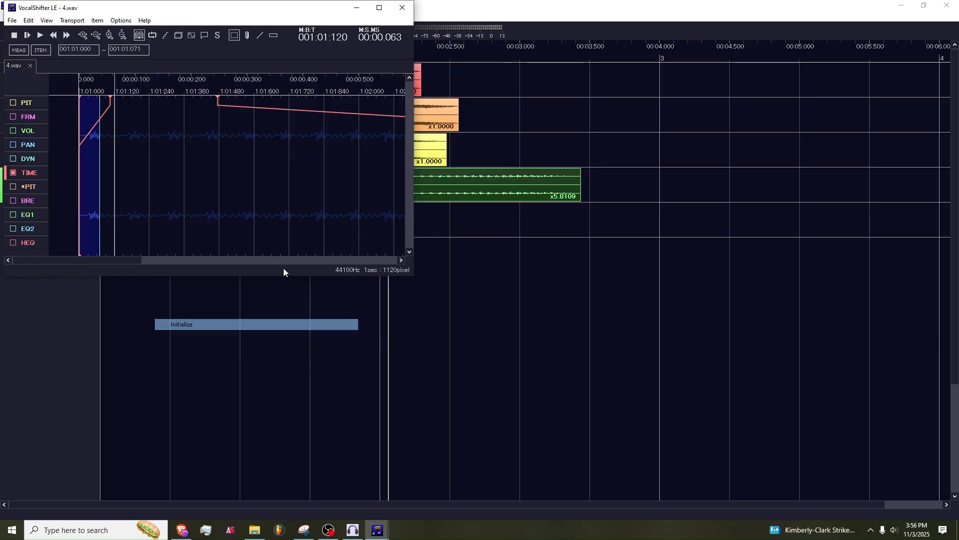
left_click(402, 8)
left_click(373, 52)
key("space")
key("space")
left_click(370, 53)
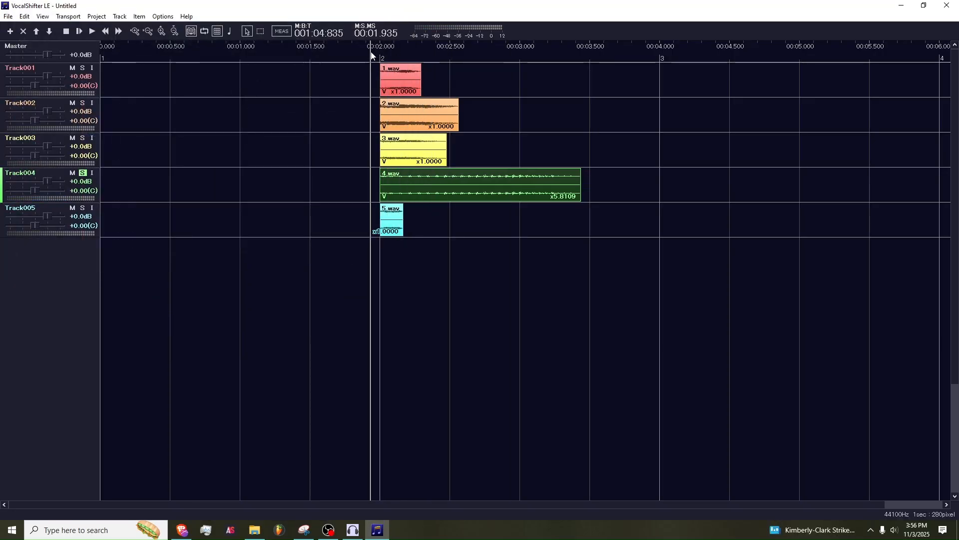
key("space")
Stretch 4.wav to about 11.93 times its length and play it from just before its start.
left_click_drag(581, 171, 790, 172)
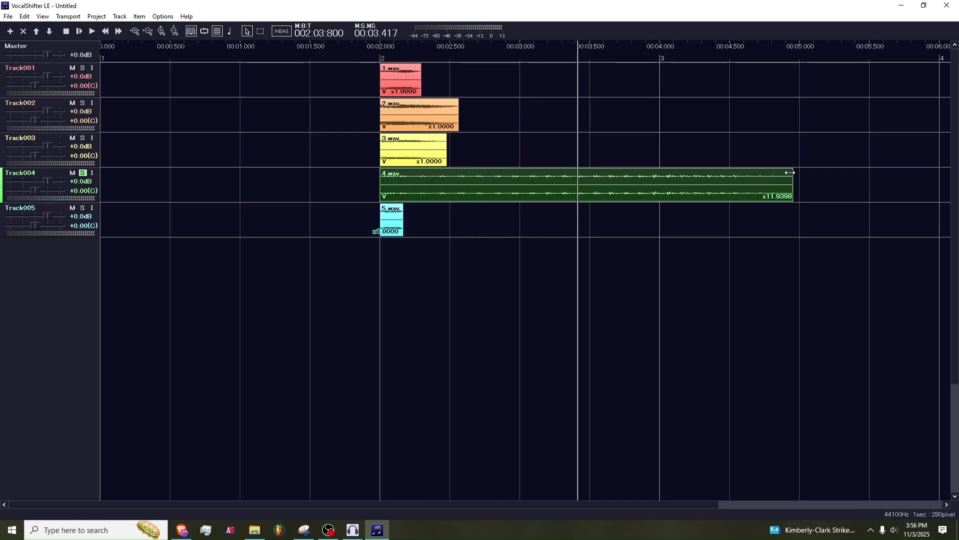
left_click(371, 53)
key("space")
scroll(293, 103, "down", 1)
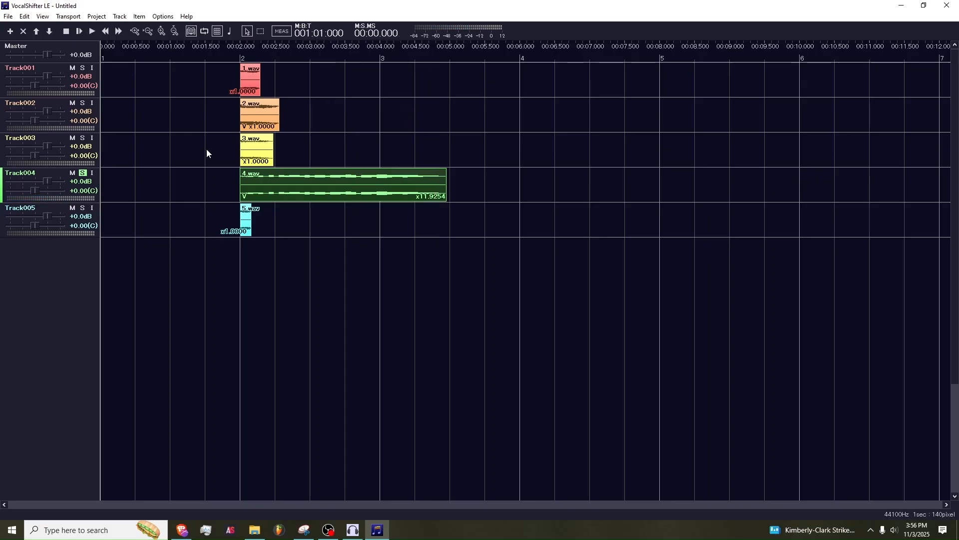
left_click(223, 60)
left_click(223, 60)
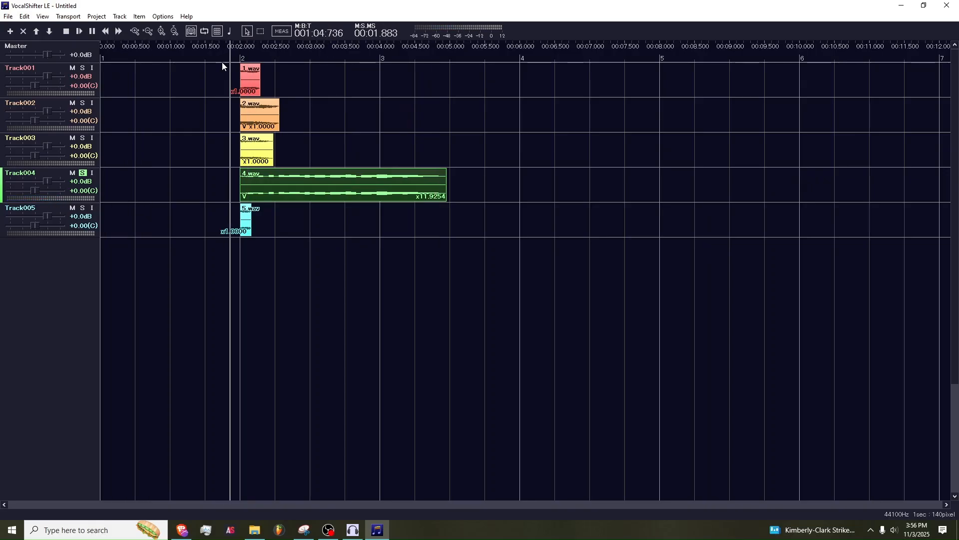
Move the TIME point near the start of 4.wav earlier, close its editing window and play the clip to its end.
double_click(251, 189)
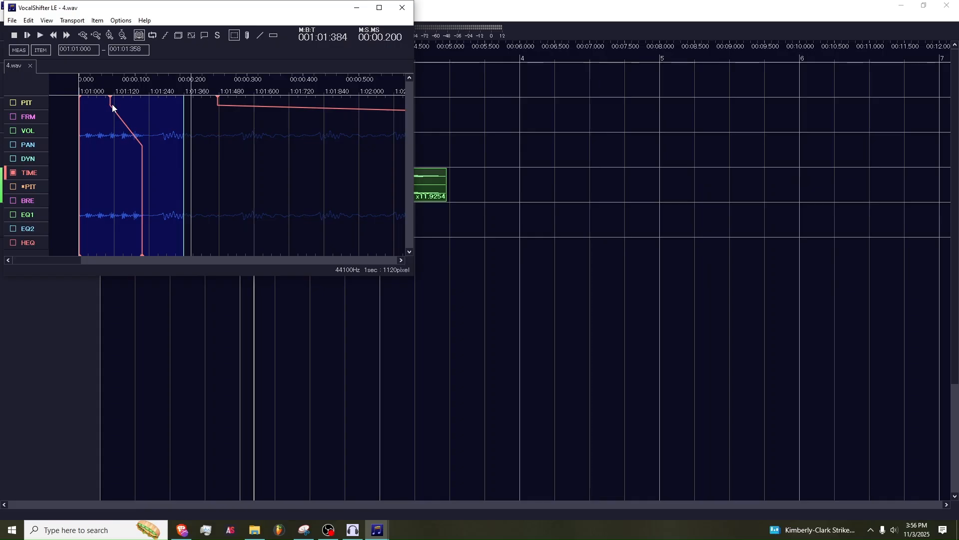
left_click_drag(142, 148, 128, 147)
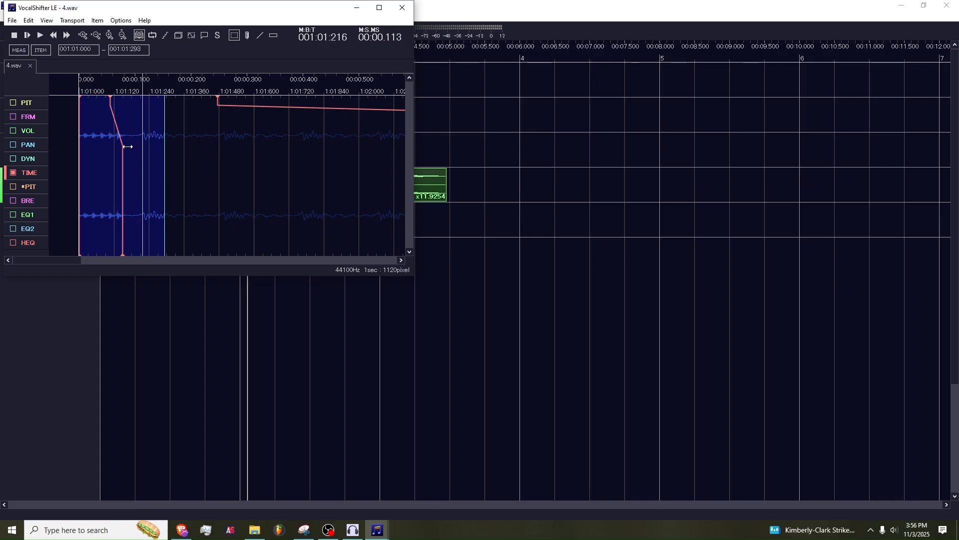
left_click(403, 10)
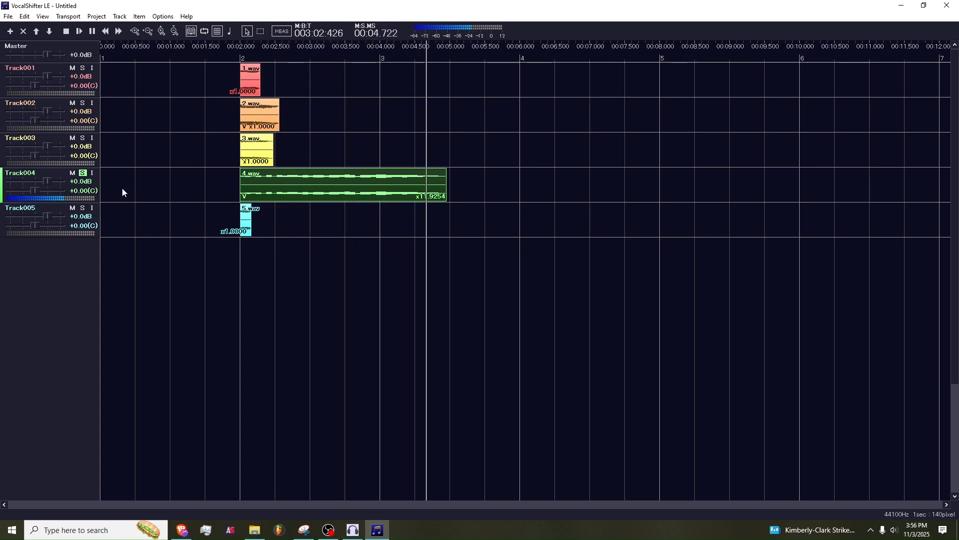
key("space")
Switch the solo from Track004 to Track001, stretch 1.wav to about 2.37 times its length and open its editing window.
left_click(83, 174)
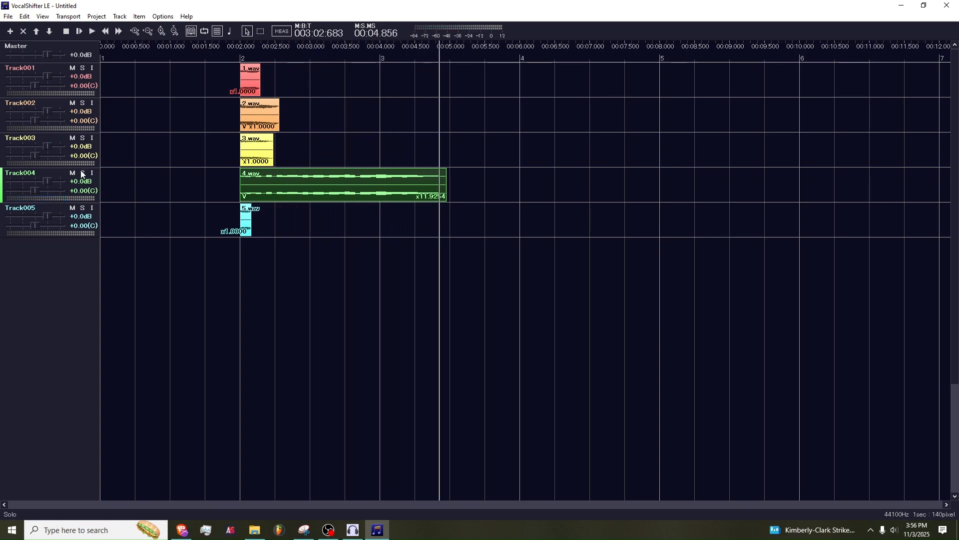
left_click(227, 50)
scroll(234, 176, "up", 1)
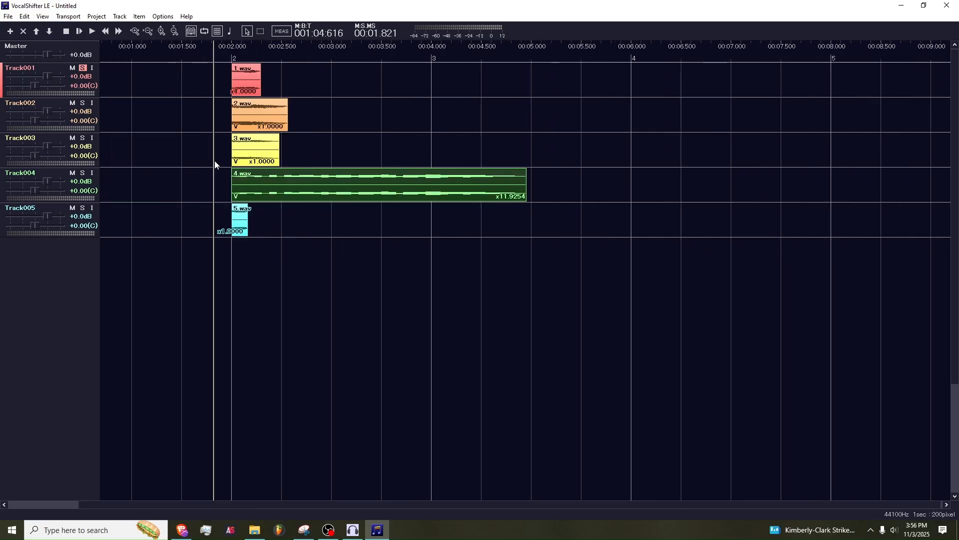
key("space")
left_click_drag(261, 81, 305, 80)
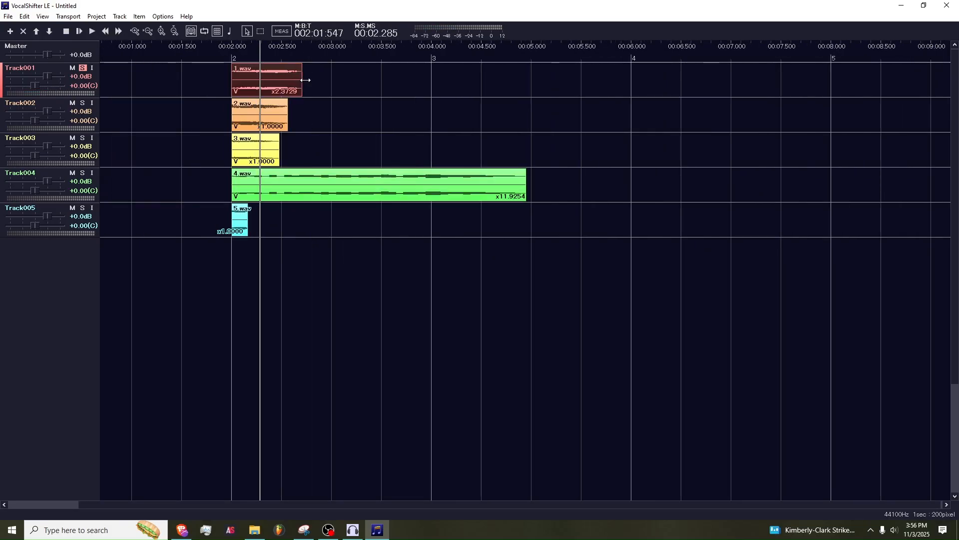
double_click(289, 81)
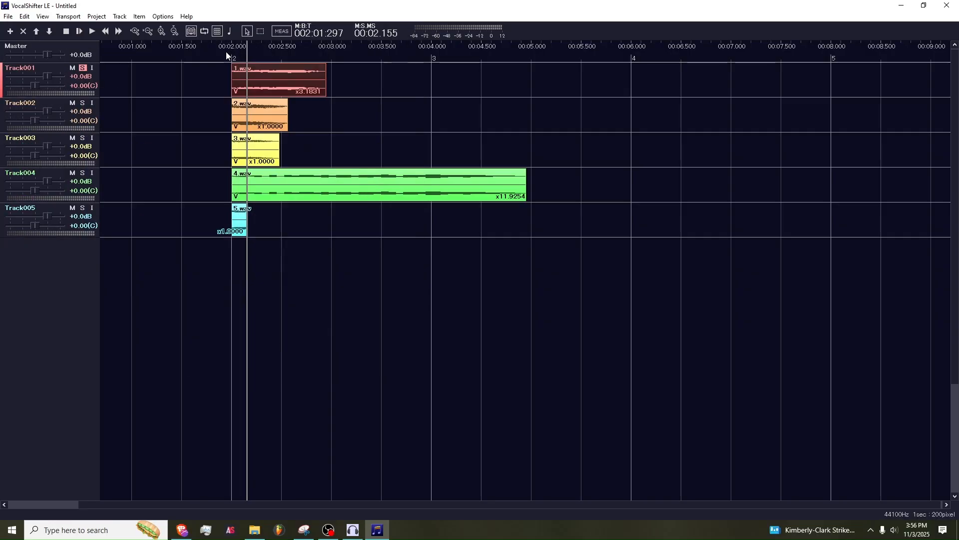
Stretch 1.wav to about 9.92 times its length and play it from just before its start.
left_click(226, 52)
key("space")
key("space")
left_click_drag(326, 86, 527, 93)
left_click(221, 59)
key("space")
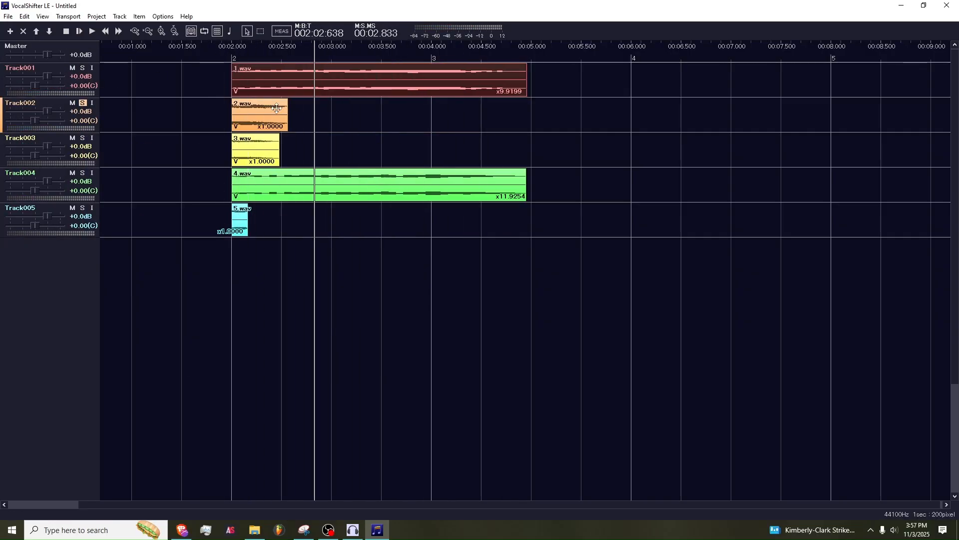
Stretch 2.wav on the soloed Track002 to about 5.02 times its length and play it from just before its start.
key("space")
left_click_drag(288, 103, 515, 105)
left_click(224, 59)
key("space")
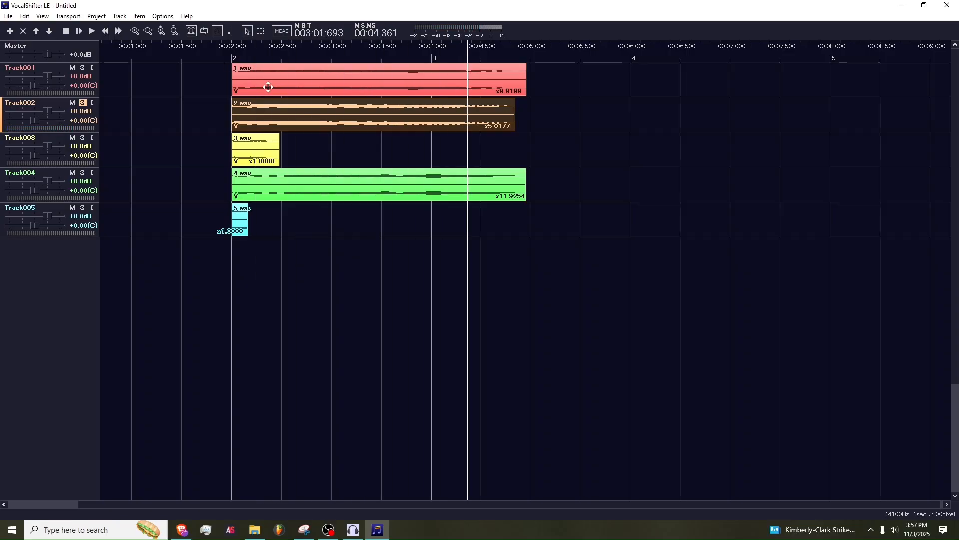
key("space")
left_click(217, 59)
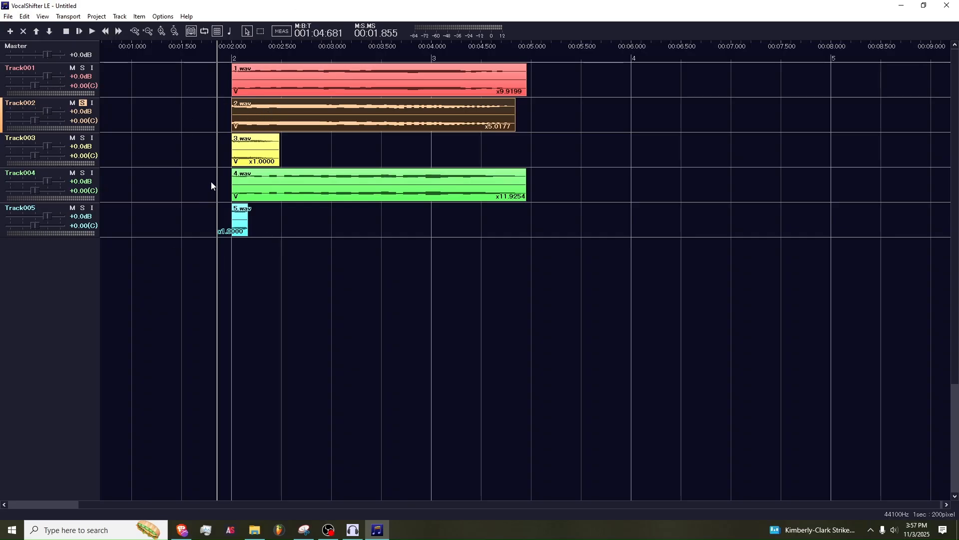
key("space")
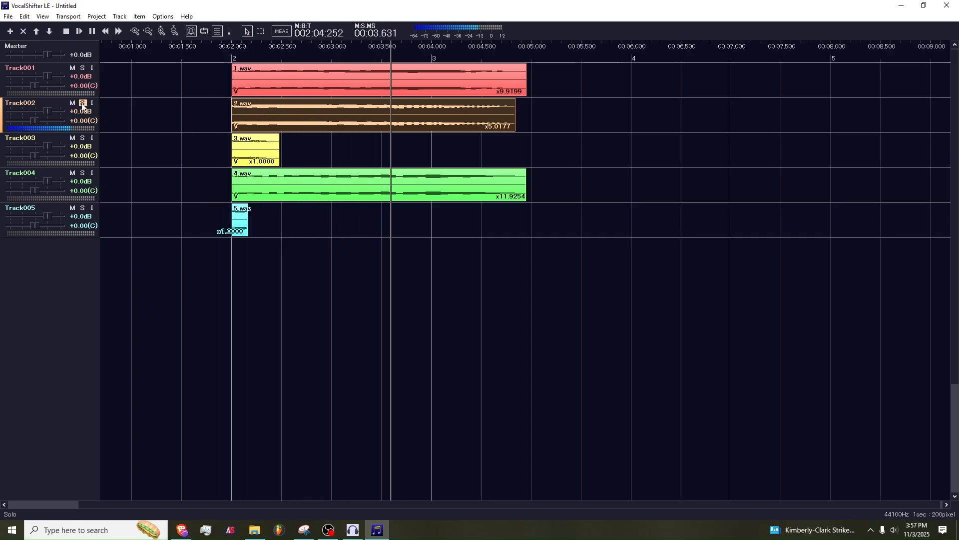
key("space")
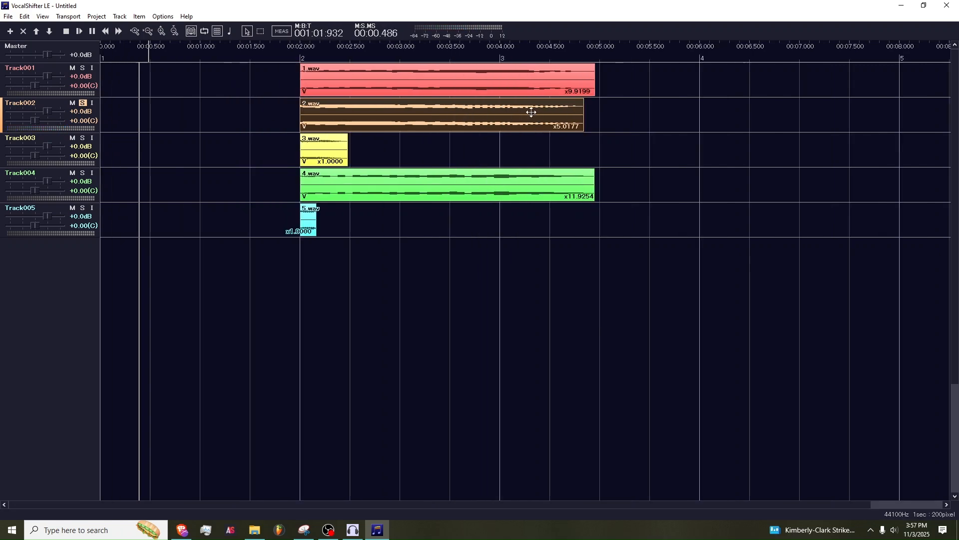
Examine the end of 2.wav by playing it from several points around the four-second mark.
double_click(553, 102)
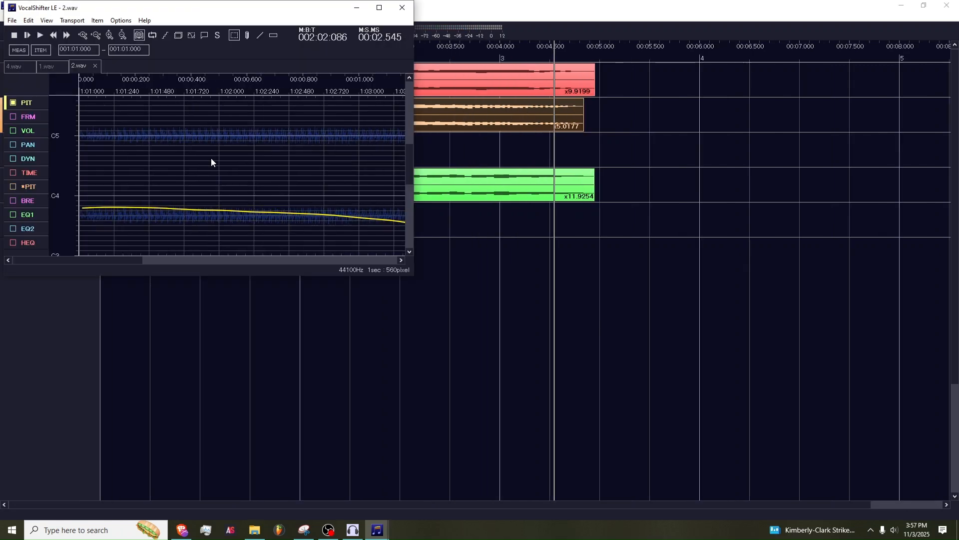
left_click(496, 53)
key("space")
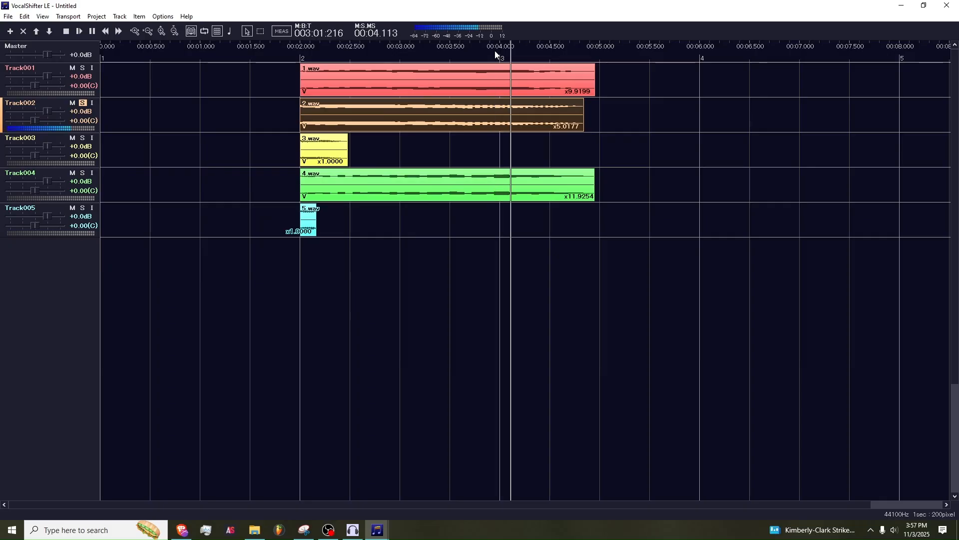
left_click(463, 50)
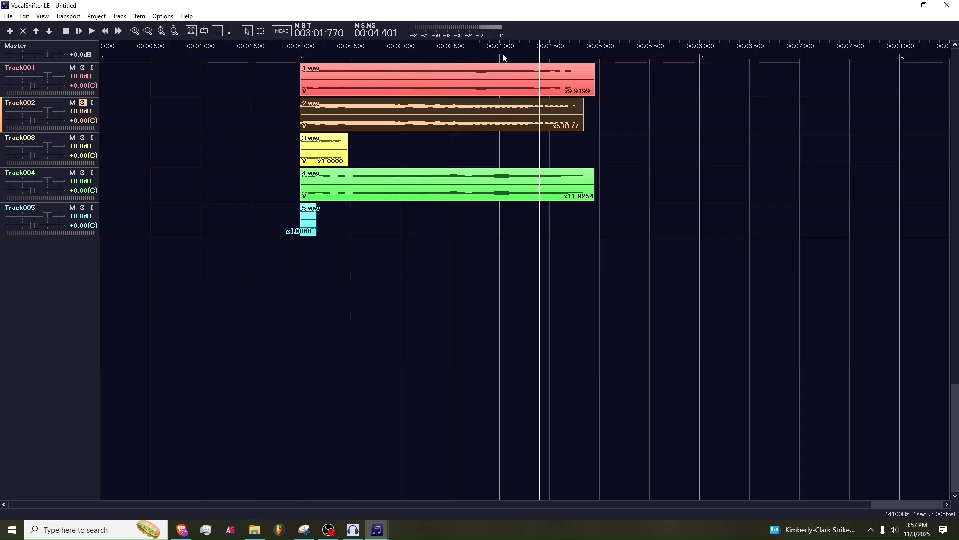
left_click(503, 58)
left_click(506, 57)
left_click(507, 57)
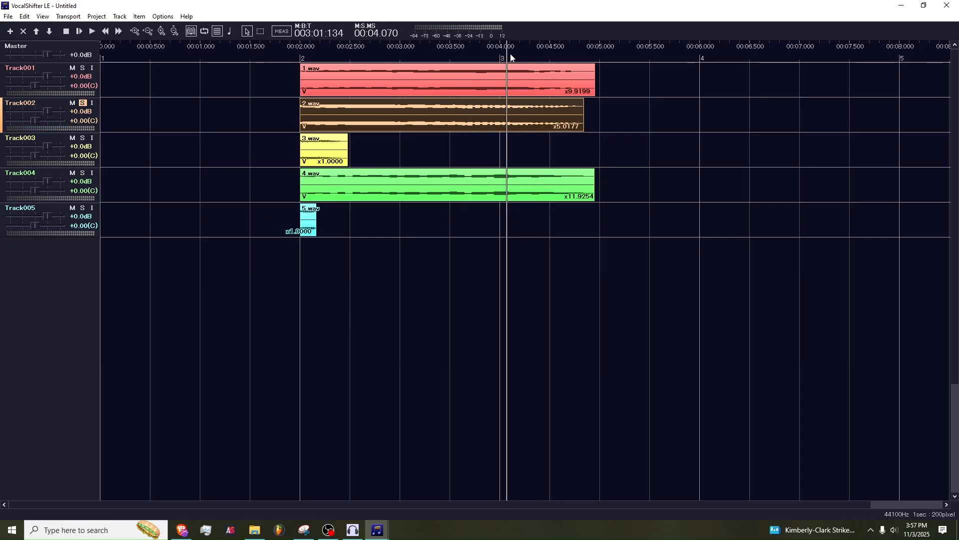
left_click(510, 57)
key("space")
Delete the ending of 2.wav from 002:01:109 to 002:02:643 in its TIME curve and play the trimmed clip.
double_click(516, 105)
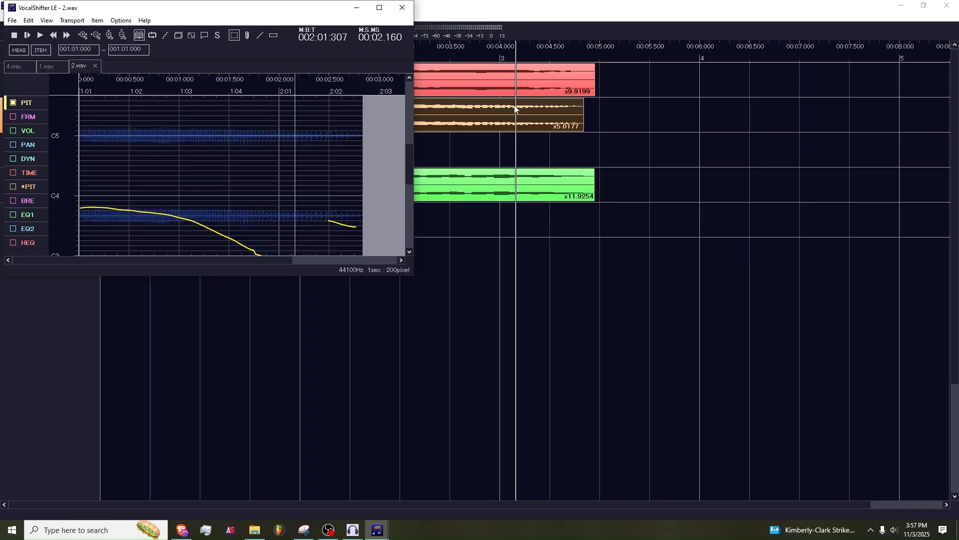
left_click_drag(288, 185, 367, 174)
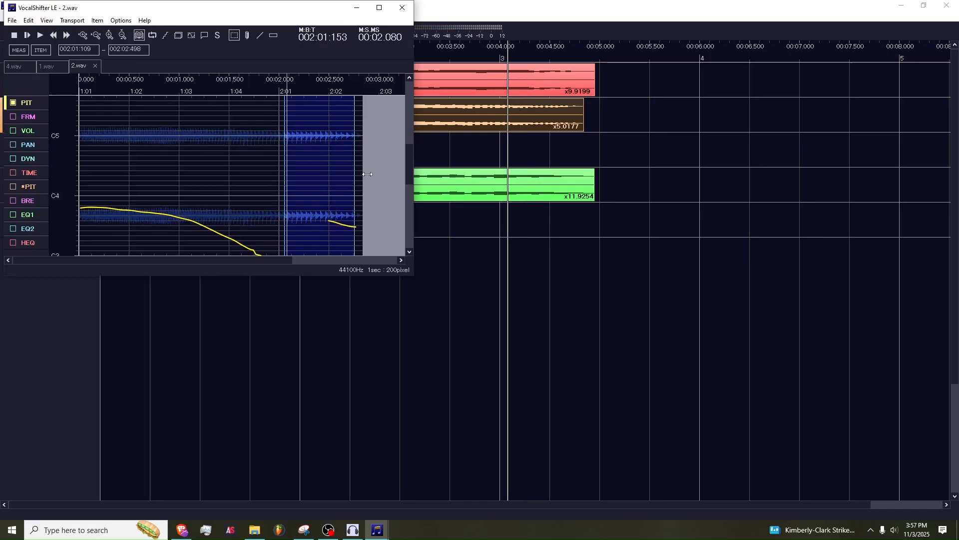
left_click(36, 173)
right_click(201, 163)
left_click(253, 335)
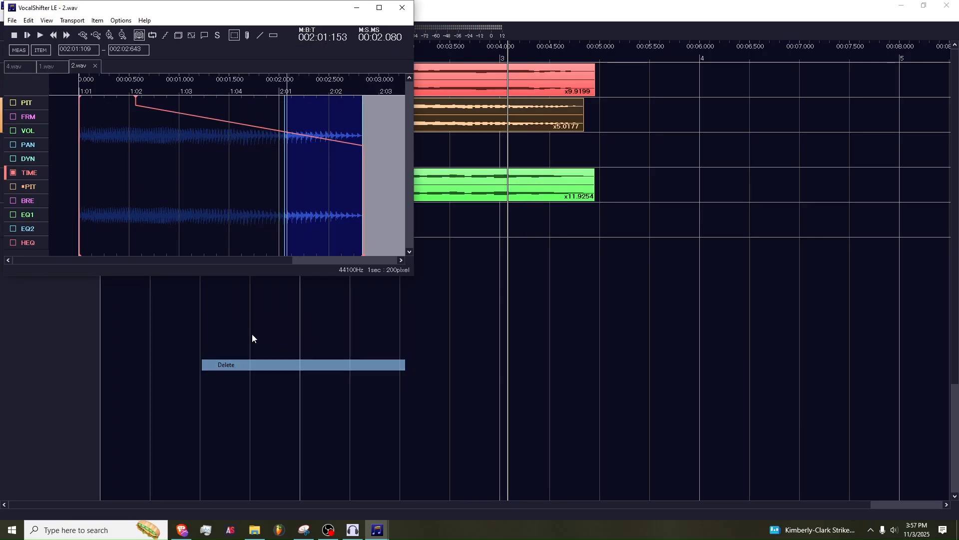
left_click(402, 7)
left_click(466, 59)
key("space")
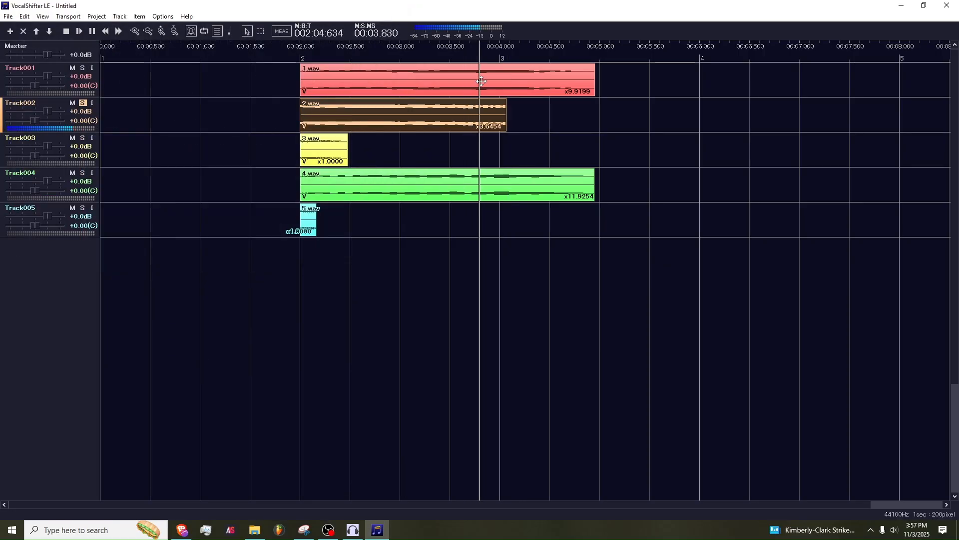
Stretch the trimmed 2.wav to about 5.22 times its length and play it.
left_click_drag(506, 115, 592, 117)
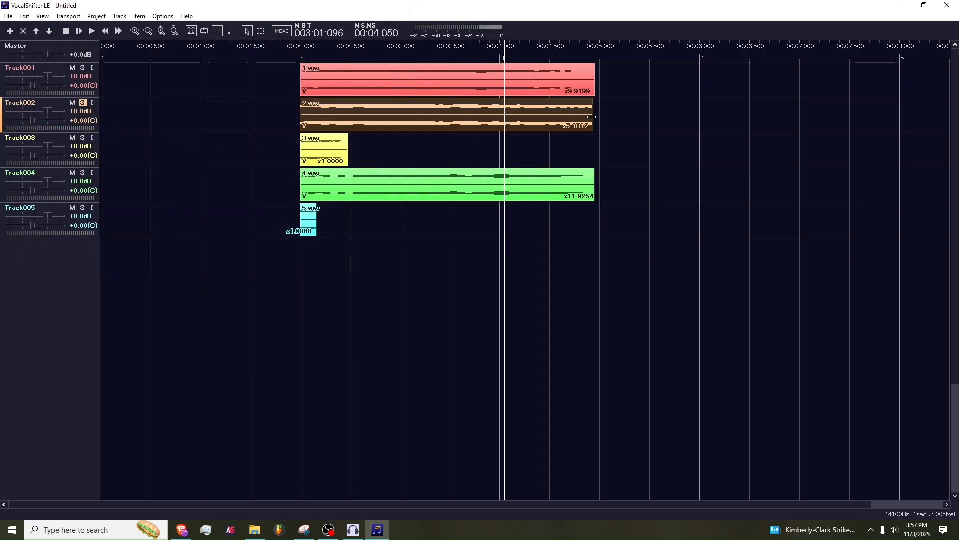
left_click(288, 59)
key("space")
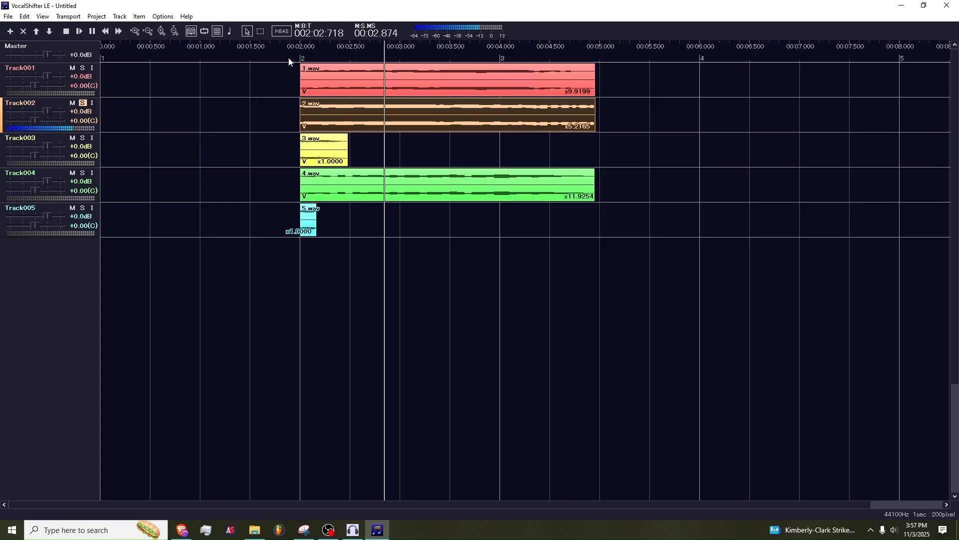
Switch the solo from Track002 to Track003, play 3.wav and look at it in its editing window.
left_click(83, 103)
left_click(82, 138)
left_click(285, 59)
key("space")
double_click(331, 148)
left_click(402, 8)
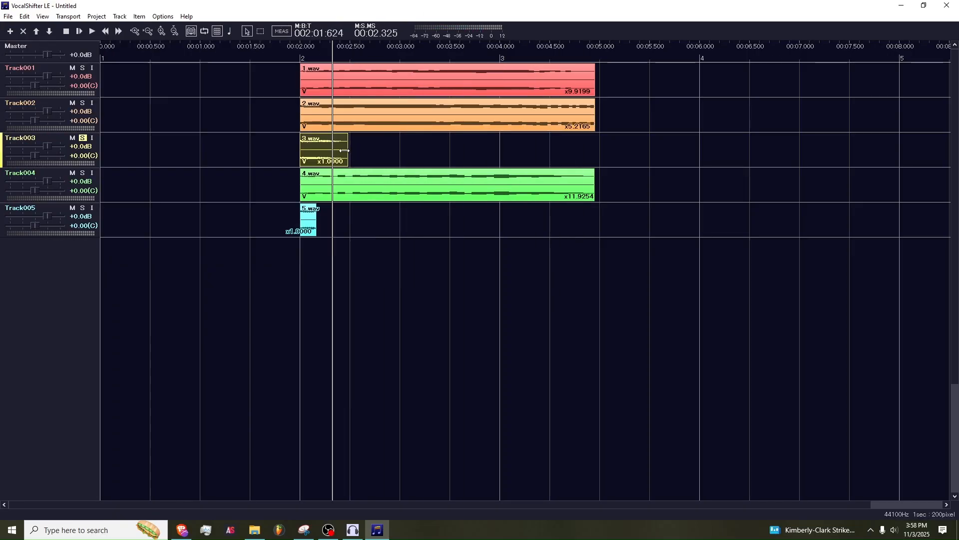
Stretch 3.wav to about 6.10 times its length and open its editing window.
left_click(291, 59)
left_click_drag(346, 145, 593, 158)
key("ctrl+z")
double_click(405, 147)
Initialize the opening of 3.wav, close its editing window and play the clip.
left_click(92, 163)
right_click(93, 164)
left_click(213, 345)
left_click(91, 164)
right_click(91, 164)
left_click(211, 344)
left_click(402, 7)
left_click(291, 56)
key("space")
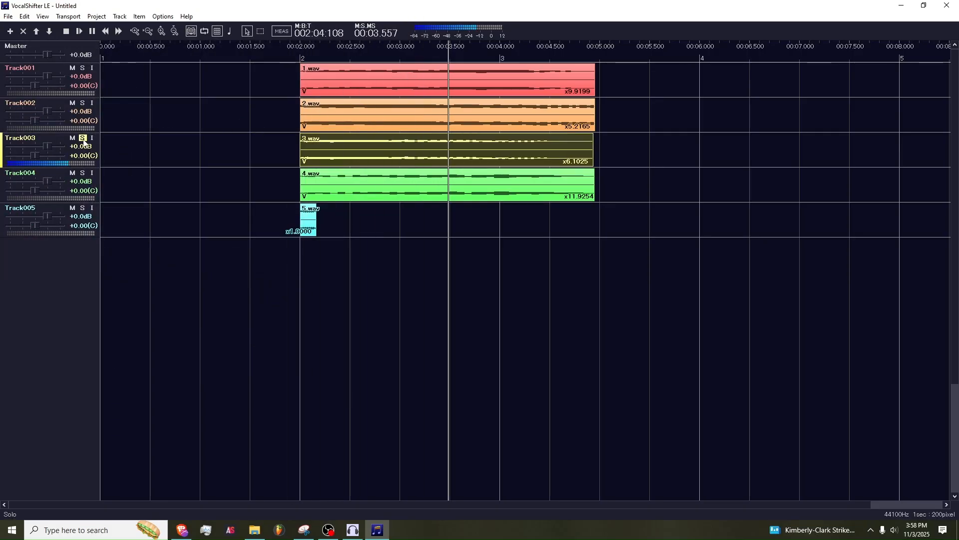
Switch the solo from Track003 to Track005, lengthen 5.wav and open it in its editing window.
left_click(82, 137)
left_click(83, 208)
left_click(284, 59)
key("space")
key("space")
left_click_drag(316, 216, 394, 215)
double_click(374, 214)
Initialize the opening section of 5.wav and close its editing window.
right_click(144, 153)
left_click_drag(96, 155, 73, 172)
left_click(189, 335)
right_click(150, 175)
left_click(192, 354)
left_click(403, 8)
Stretch 5.wav to about 17.40 times its length to match the other clips and play it.
left_click_drag(386, 215, 594, 220)
left_click(296, 58)
left_click(294, 150)
key("space")
key("space")
key("space")
Reopen 5.wav, initialize its opening section once more, close the editing window and play the clip.
double_click(327, 216)
left_click_drag(98, 171, 73, 171)
right_click(141, 173)
left_click(185, 352)
left_click(402, 7)
left_click(284, 55)
key("space")
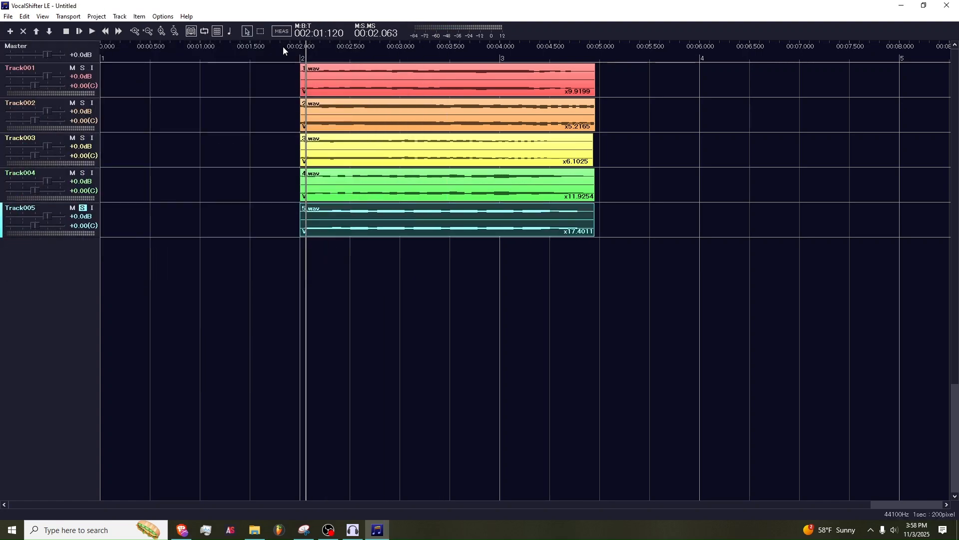
key("space")
key("space")
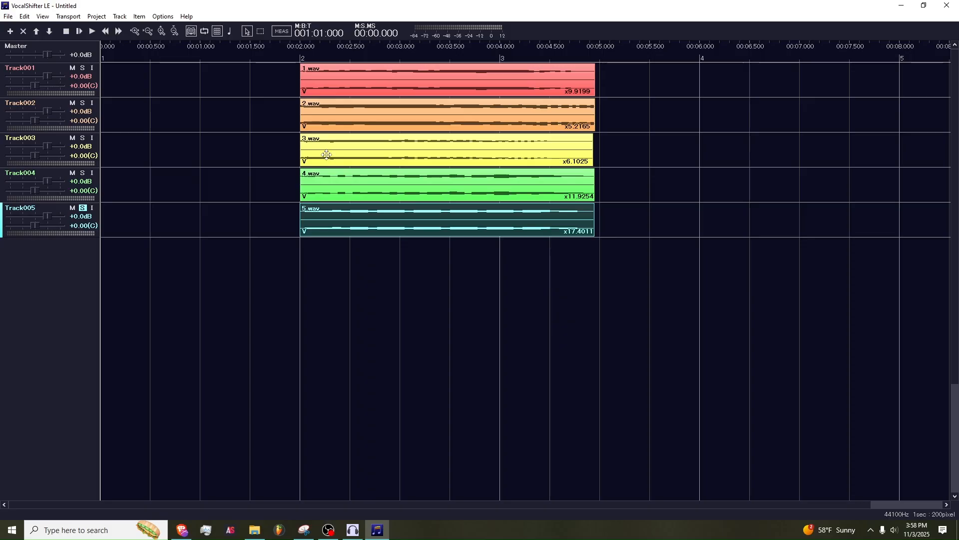
Move 1.wav to the start of Track001 and place 2.wav behind it on the same track at about 3.5 seconds.
scroll(326, 154, "down", 1)
left_click(164, 81)
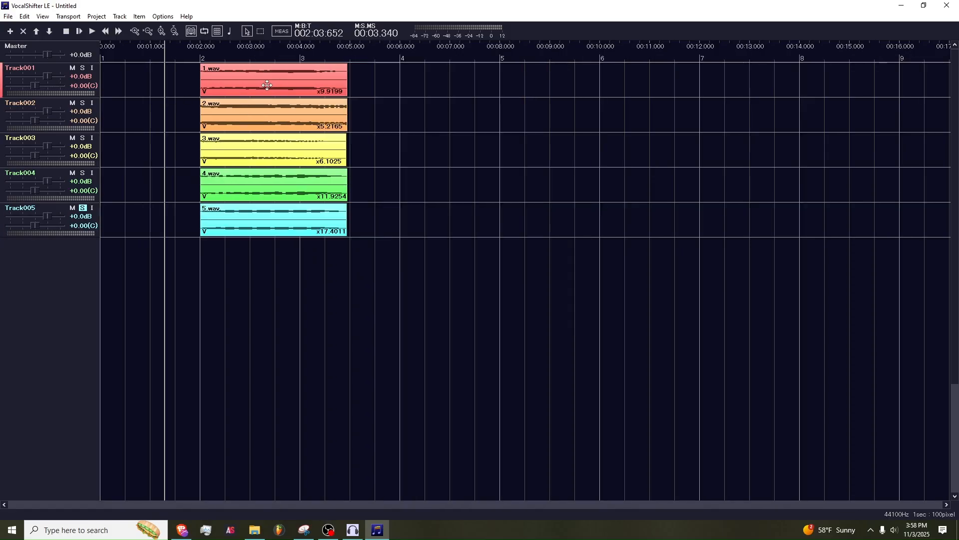
left_click_drag(267, 85, 299, 76)
left_click_drag(112, 103, 138, 67)
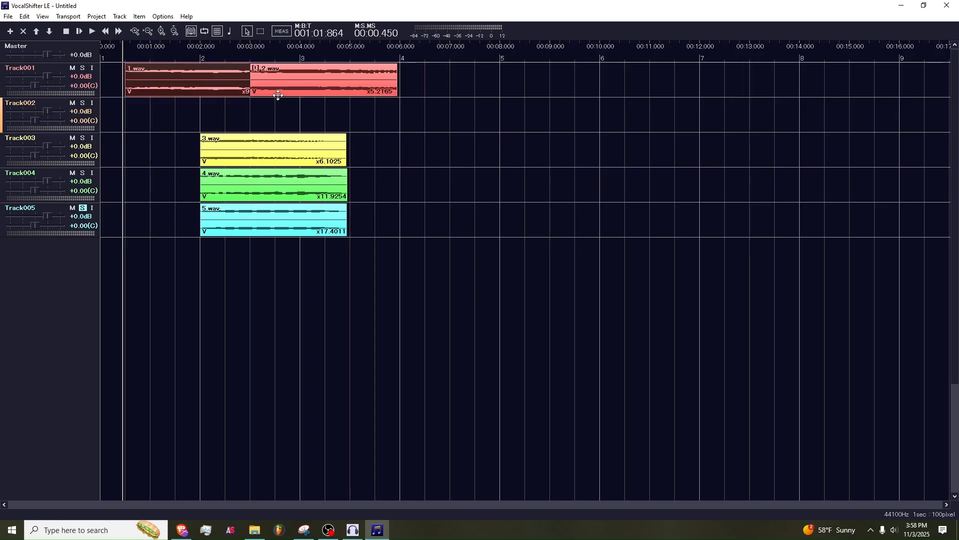
left_click_drag(278, 95, 303, 95)
left_click_drag(212, 94, 188, 94)
Move 3.wav, 4.wav and 5.wav onto Track001 at about 7, 10.5 and 14 seconds and select all clips.
left_click_drag(243, 142, 504, 86)
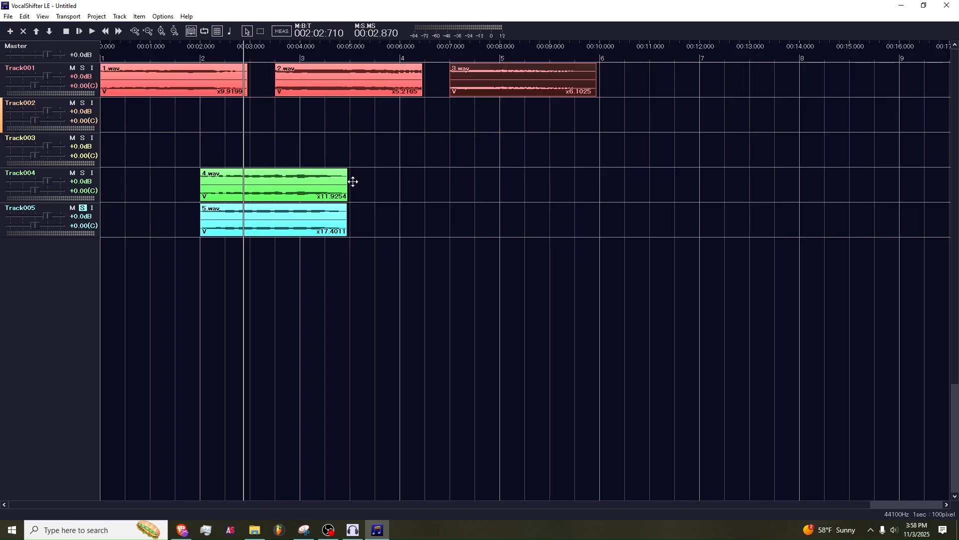
left_click_drag(289, 184, 708, 82)
scroll(220, 216, "down", 1)
left_click_drag(211, 218, 632, 68)
key("ctrl+a")
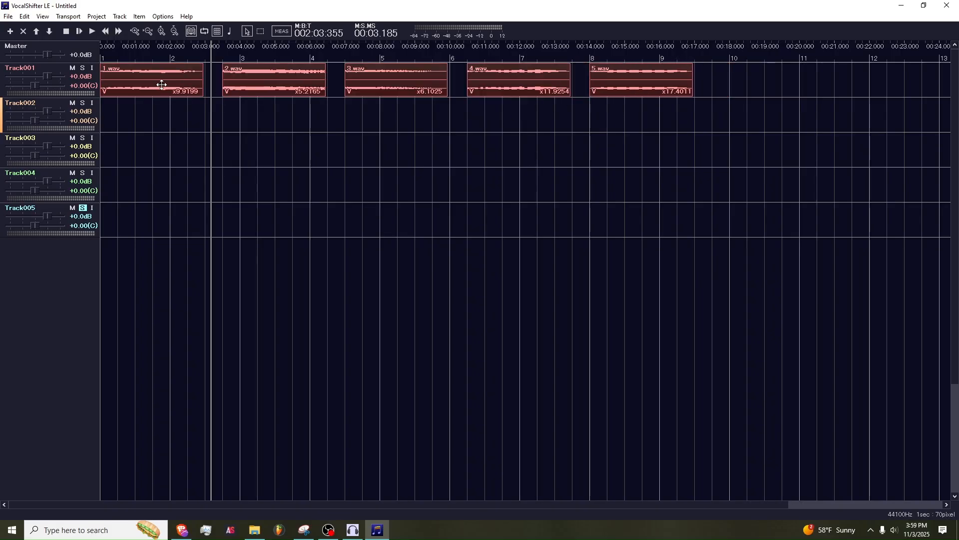
Move all five selected clips together along Track001 so that 1.wav starts at about 2 seconds, and deselect them.
left_click_drag(161, 84, 233, 87)
left_click(234, 108)
left_click_drag(273, 50, 229, 50)
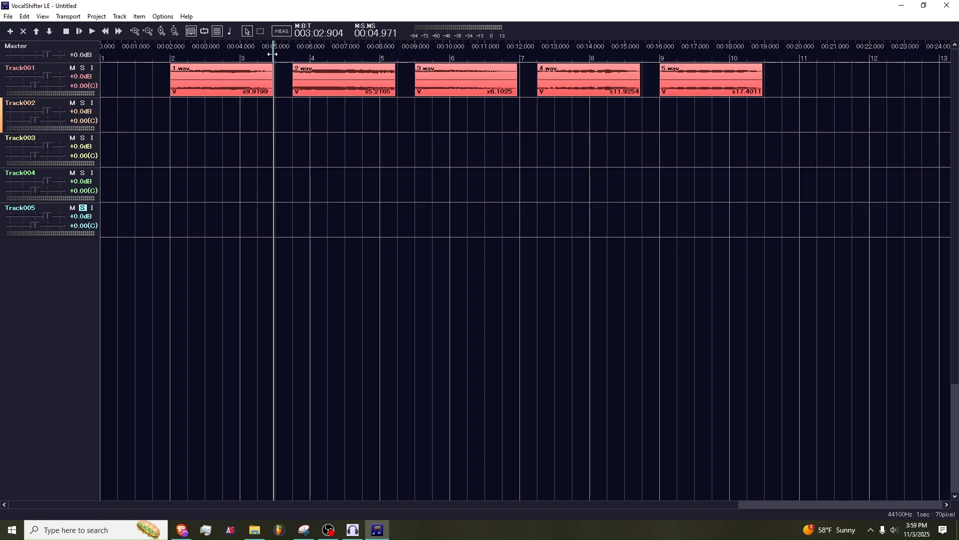
mouse_move(319, 78)
left_mouse_down()
mouse_move(308, 81)
mouse_move(307, 72)
mouse_move(320, 84)
left_mouse_up()
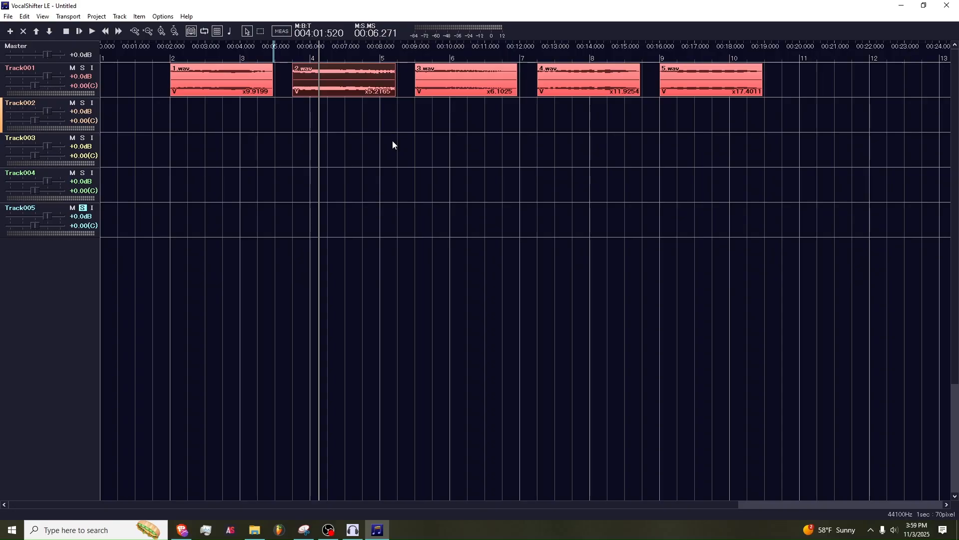
left_click(559, 161)
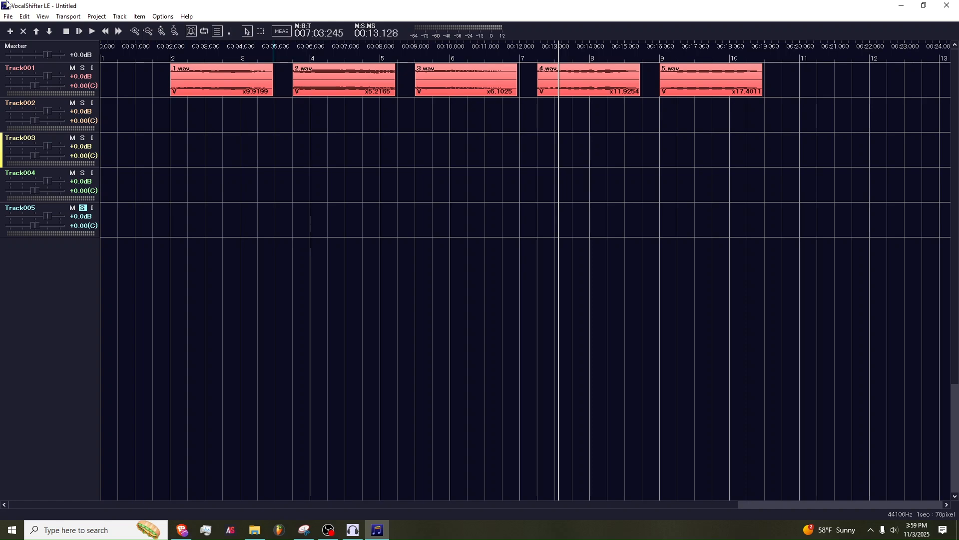
Export the arrangement as a 16-bit stereo wave file named gdsgsd;jglksdjhghsdgiojds in the baldih folder.
left_click(9, 16)
left_click(40, 94)
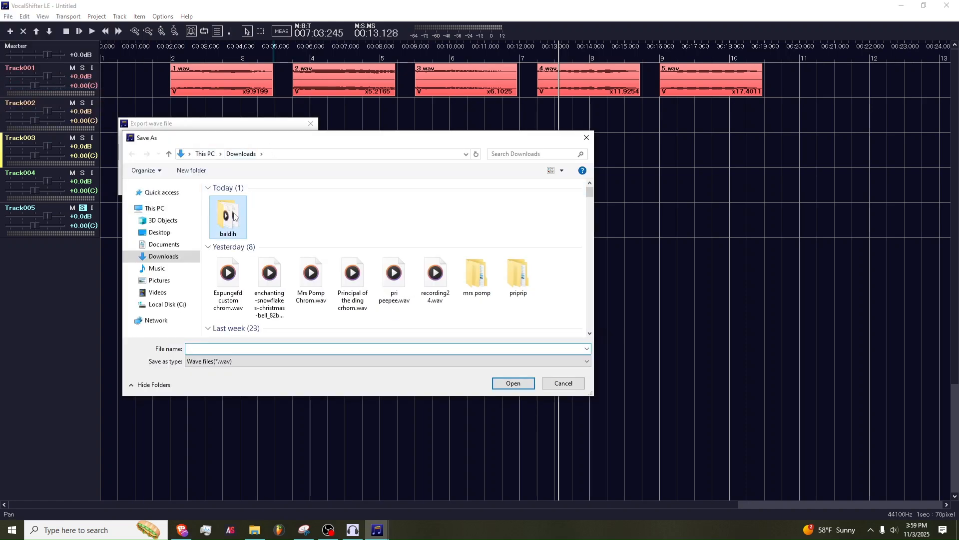
double_click(227, 213)
key("Return")
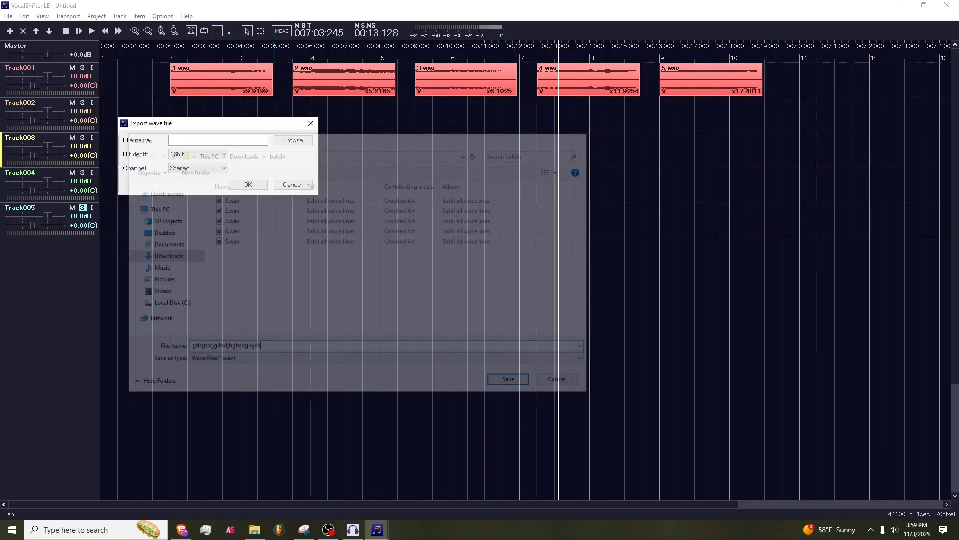
left_click(248, 186)
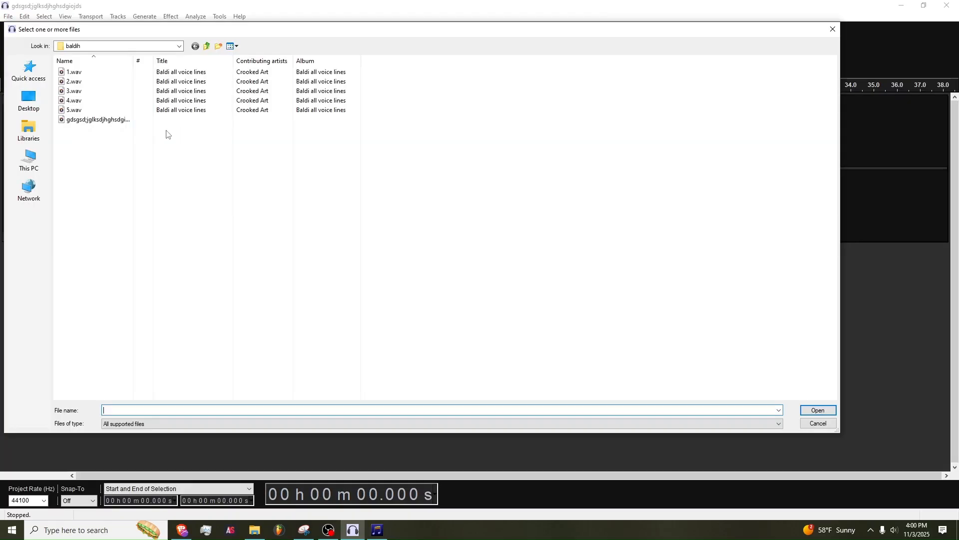
Open the exported gdsgsd;jglksdjhghsdgiojds wave file from the baldih folder in DarkAudacity.
left_click(140, 120)
double_click(140, 120)
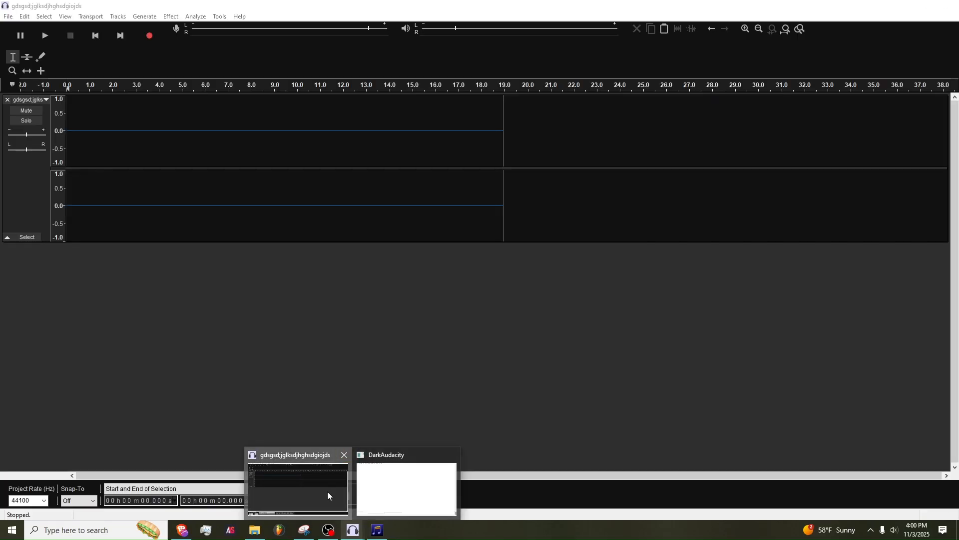
left_click(345, 454)
left_click(500, 260)
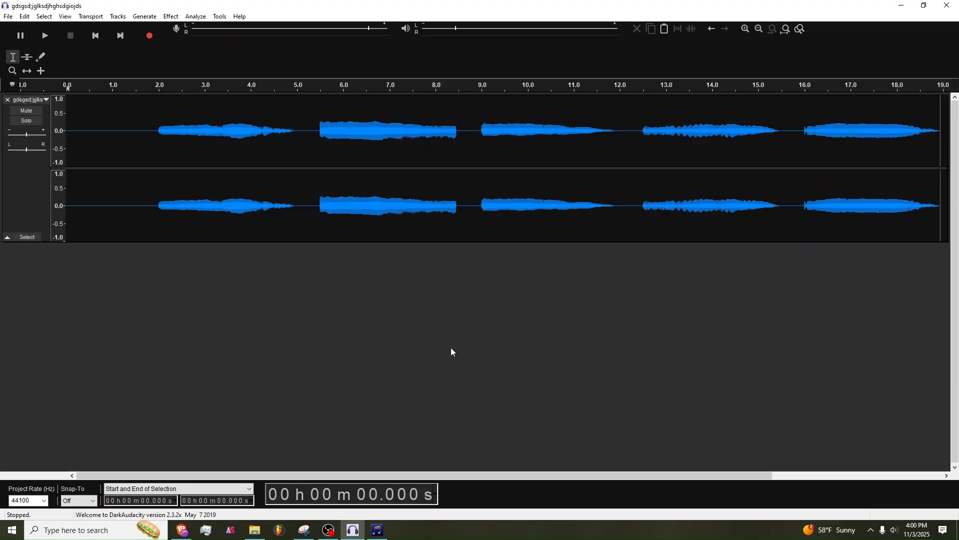
Select the first vocal sound in the waveform, from about 2.002 to 4.931 seconds.
scroll(154, 159, "up", 4)
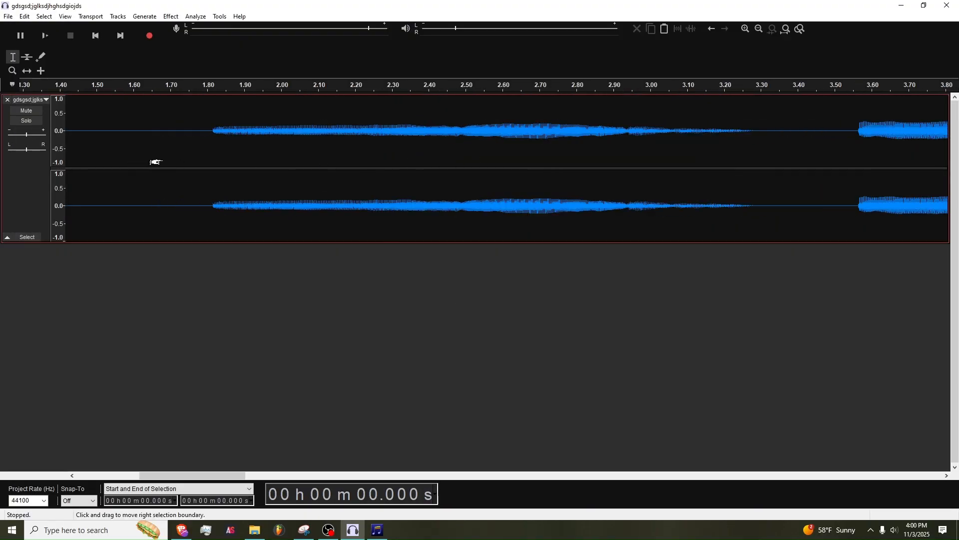
left_click(585, 150, "shift")
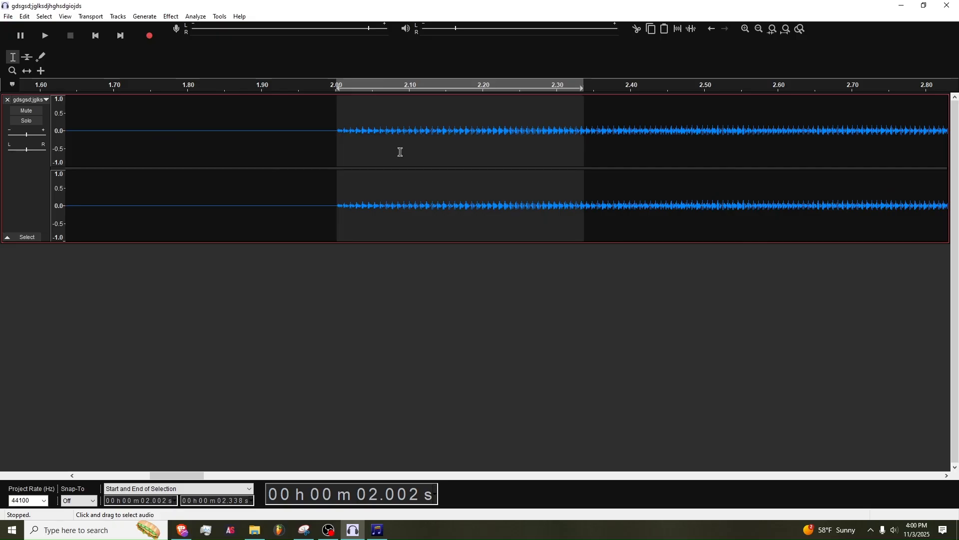
scroll(337, 144, "down", 4)
scroll(170, 142, "up", 1)
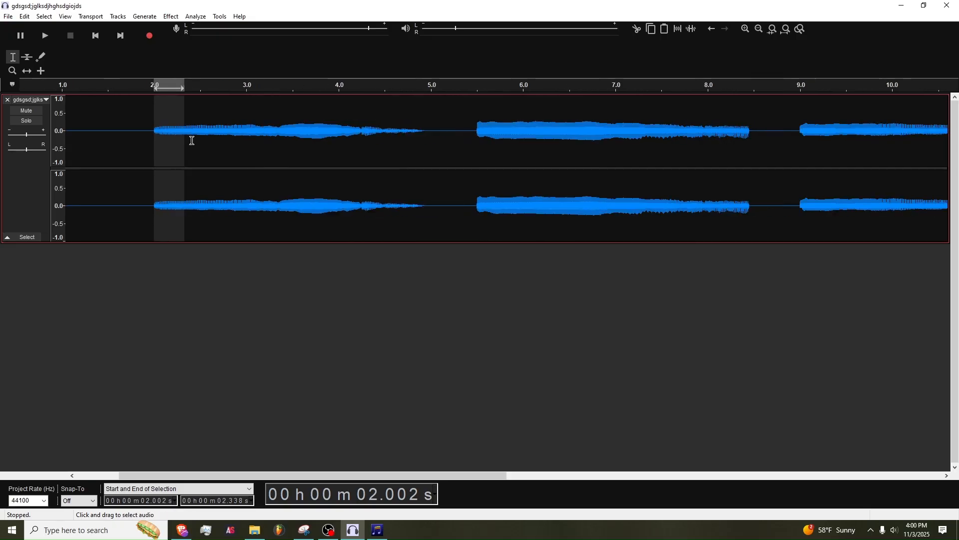
left_click_drag(180, 143, 421, 154)
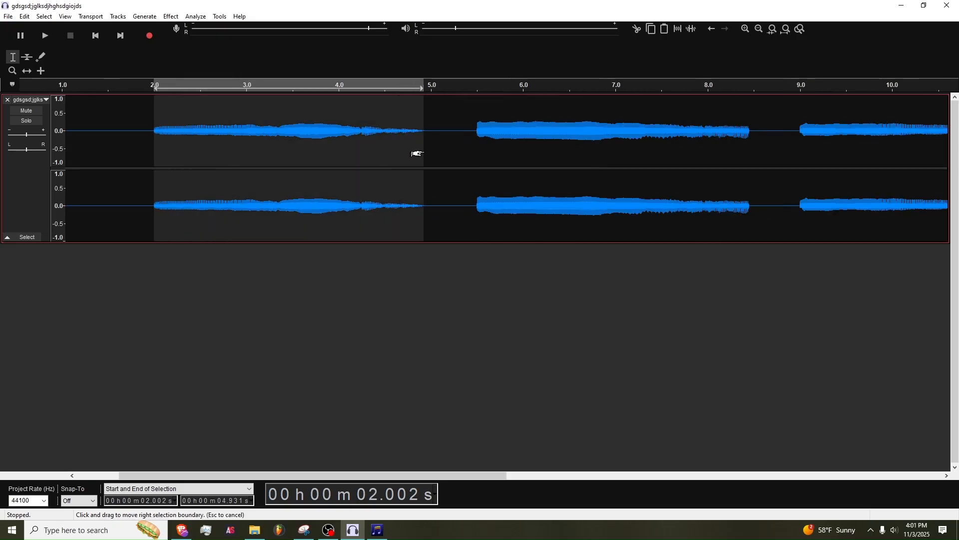
Export the selected audio as WAV file 1 into a new folder named k;sdjgs in Downloads.
left_click(7, 17)
mouse_move(58, 95)
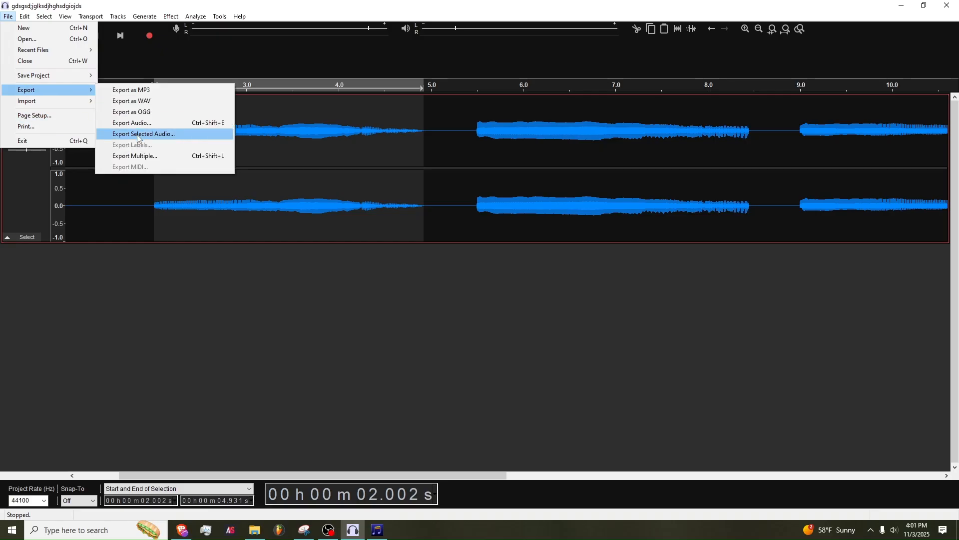
left_click(145, 133)
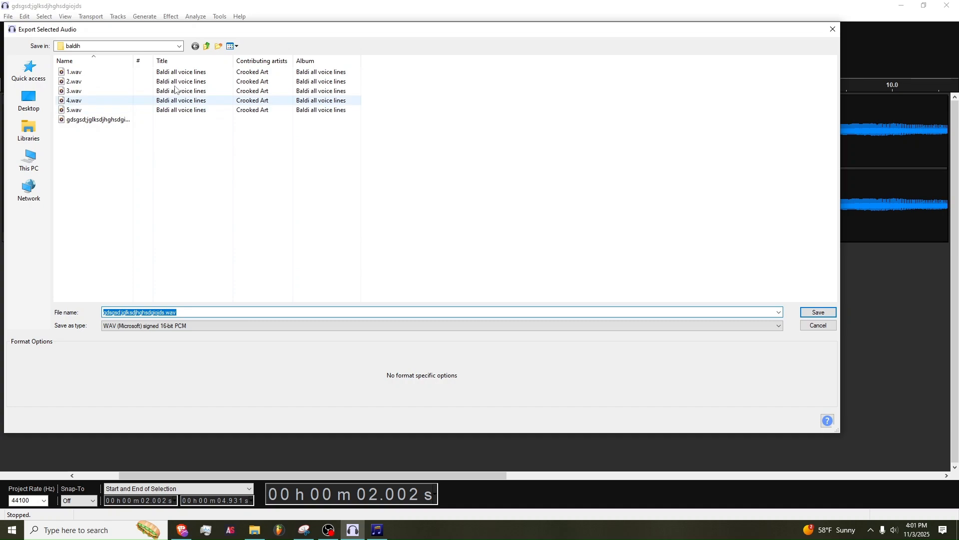
left_click(39, 67)
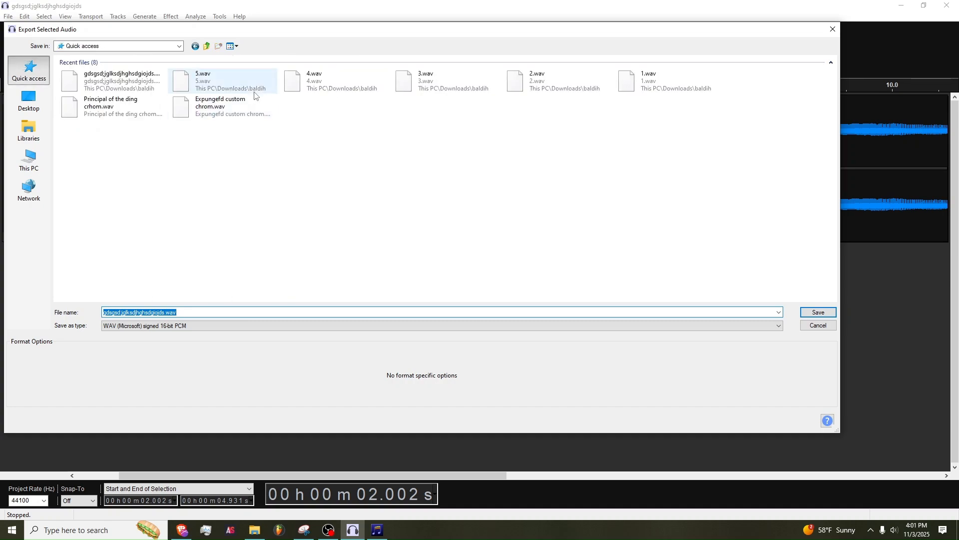
double_click(295, 78)
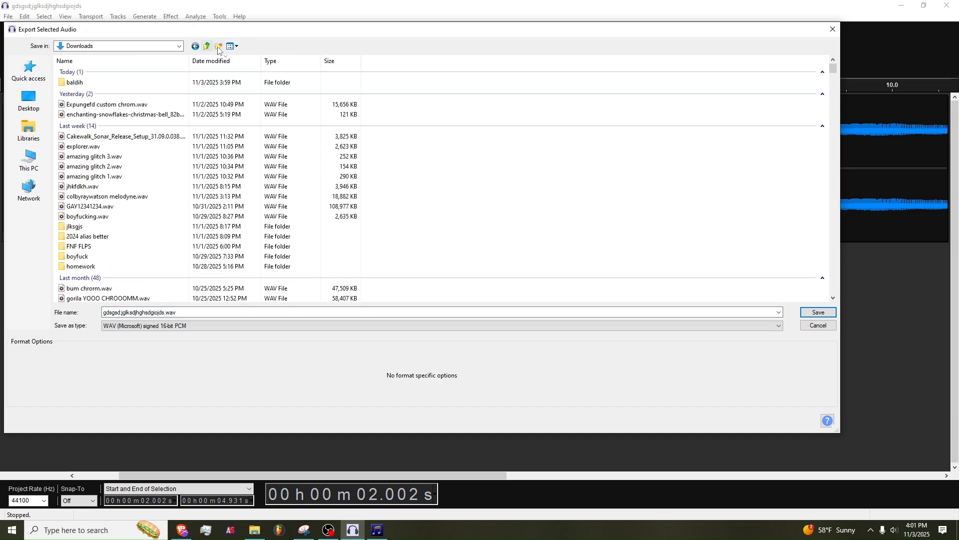
left_click(218, 46)
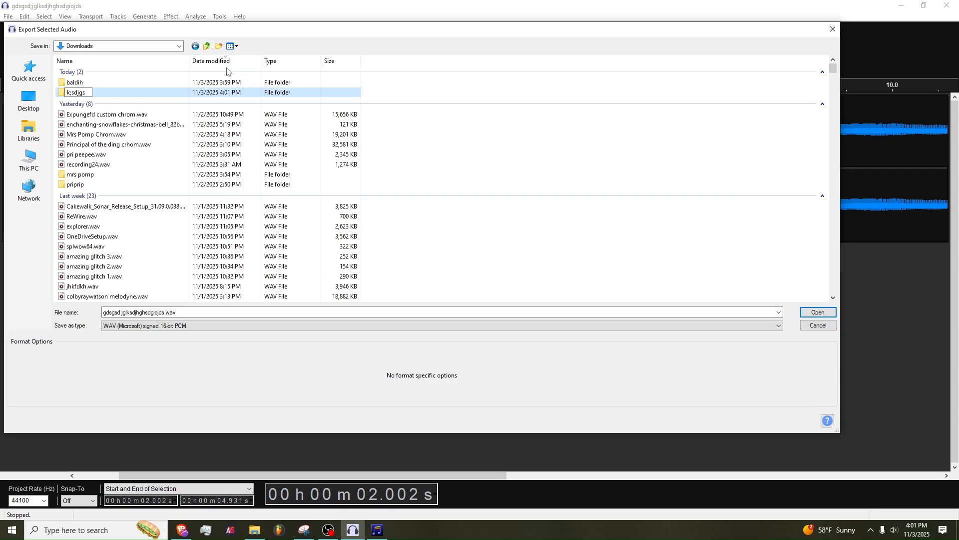
key("Return")
double_click(119, 94)
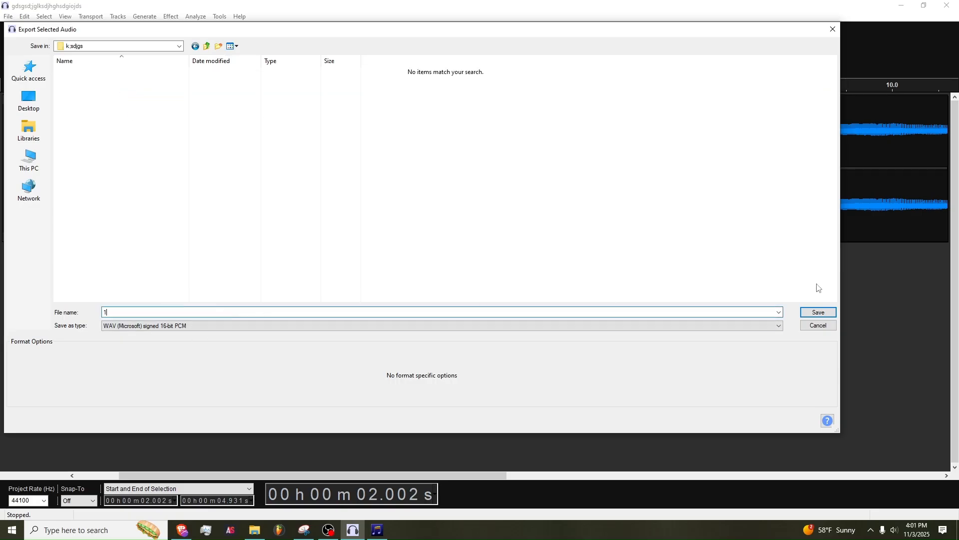
left_click(826, 311)
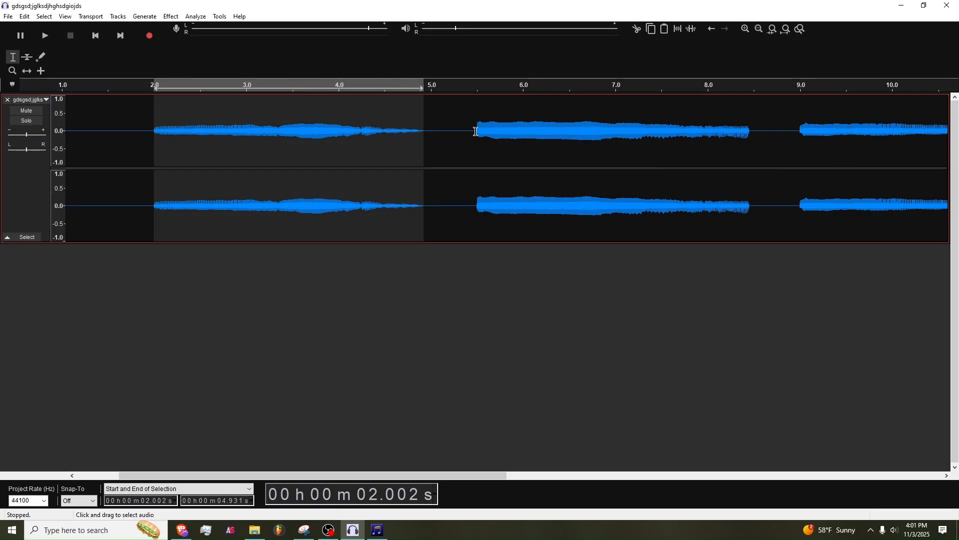
Select the second vocal sound from about 5.500 to 8.472 seconds and export the selection as WAV file 2.
left_click_drag(476, 132, 751, 157)
scroll(476, 144, "up", 6)
scroll(463, 144, "down", 8)
left_click(8, 17)
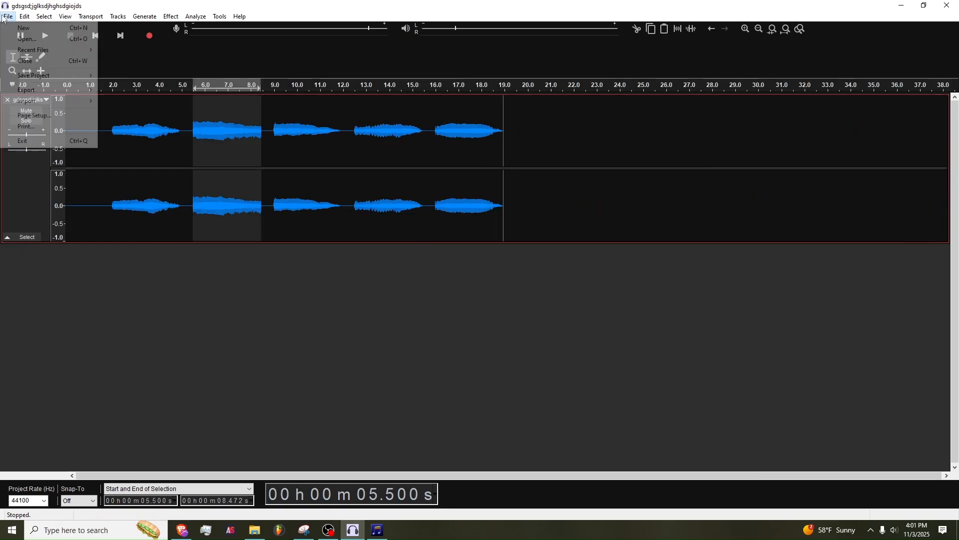
left_click(30, 88)
left_click(150, 133)
type("2")
left_click(817, 313)
Select the third vocal sound from about 9.002 to 11.882 seconds, play it and export the selection as WAV file 3.
scroll(263, 148, "up", 2)
mouse_move(310, 150)
left_mouse_down()
mouse_move(578, 160)
mouse_move(299, 144)
left_mouse_up()
scroll(338, 154, "up", 4)
key("space")
scroll(250, 140, "down", 5)
key("space")
left_click(8, 16)
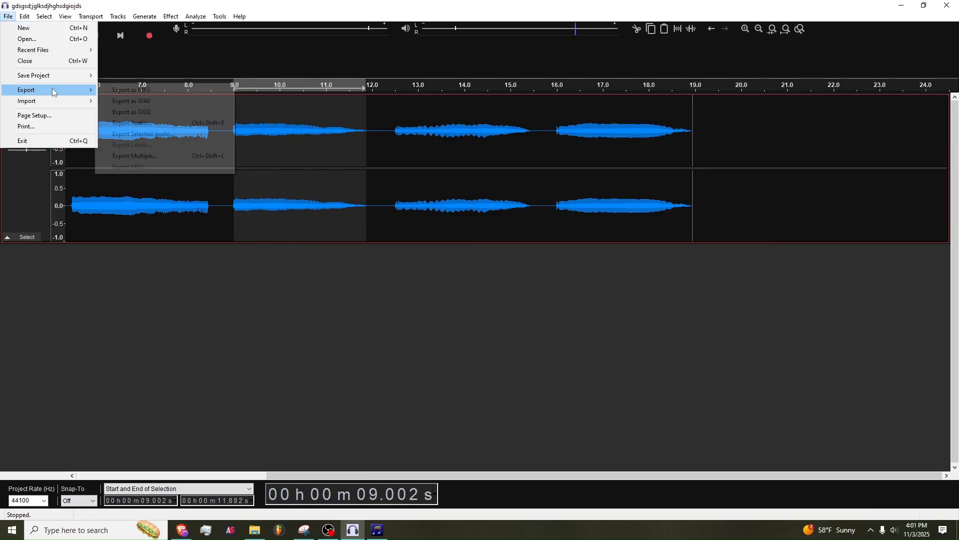
left_click(167, 133)
type("3")
key("Return")
Select the fourth vocal sound from about 12.502 to 15.453 seconds and export the selection as WAV file 4.
left_click_drag(392, 145, 535, 146)
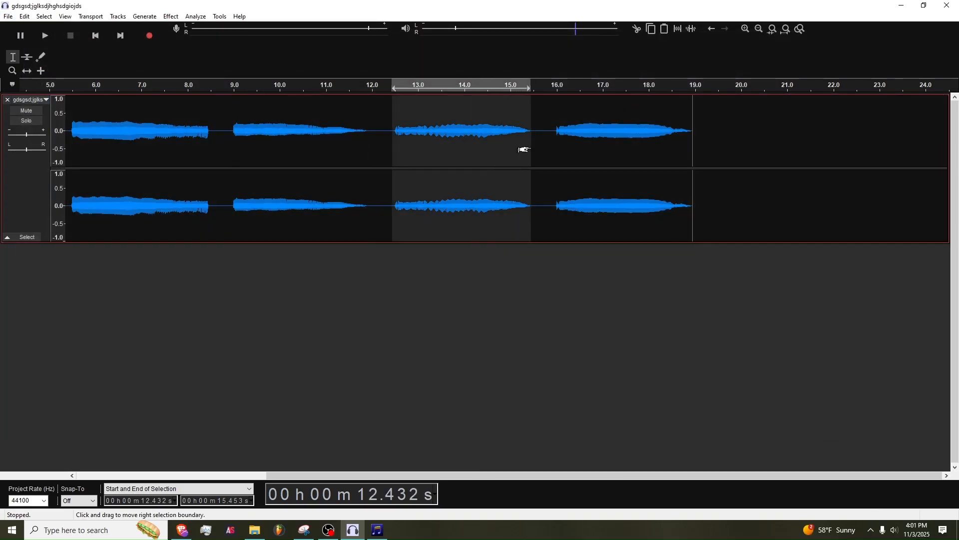
scroll(372, 147, "up", 3)
key("space")
scroll(345, 145, "left", 6)
left_click_drag(170, 143, 194, 142)
scroll(187, 143, "down", 6)
scroll(142, 142, "up", 2)
left_click(8, 16)
mouse_move(24, 90)
left_click(178, 131)
type("4")
key("Return")
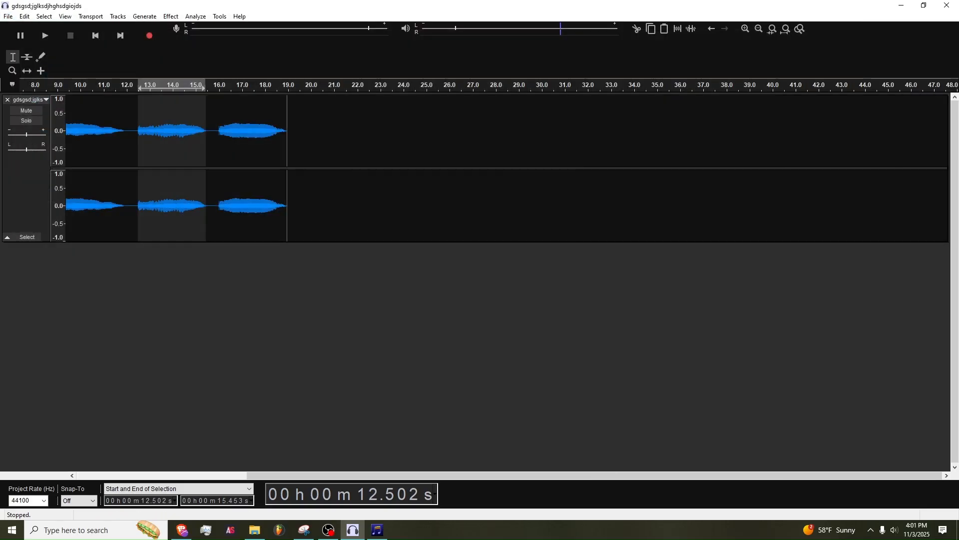
Select the fifth vocal sound from about 16.002 to 18.921 seconds, play it and export the selection as WAV file 5.
scroll(207, 149, "up", 2)
left_click(226, 151)
key("space")
key("space")
scroll(257, 146, "up", 2)
left_click_drag(255, 143, 399, 145)
scroll(280, 142, "down", 1)
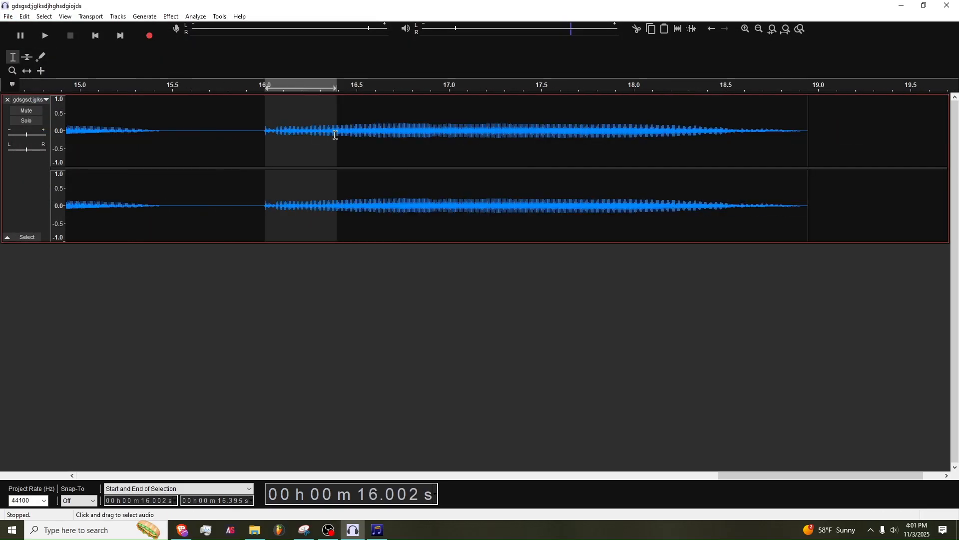
left_click_drag(335, 135, 800, 157)
key("space")
key("space")
left_click(8, 16)
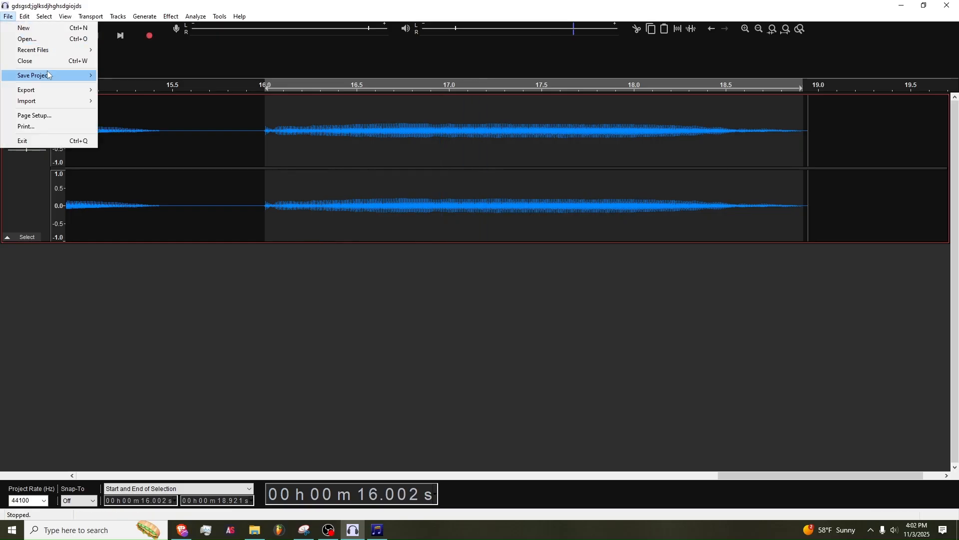
mouse_move(24, 91)
left_click(165, 131)
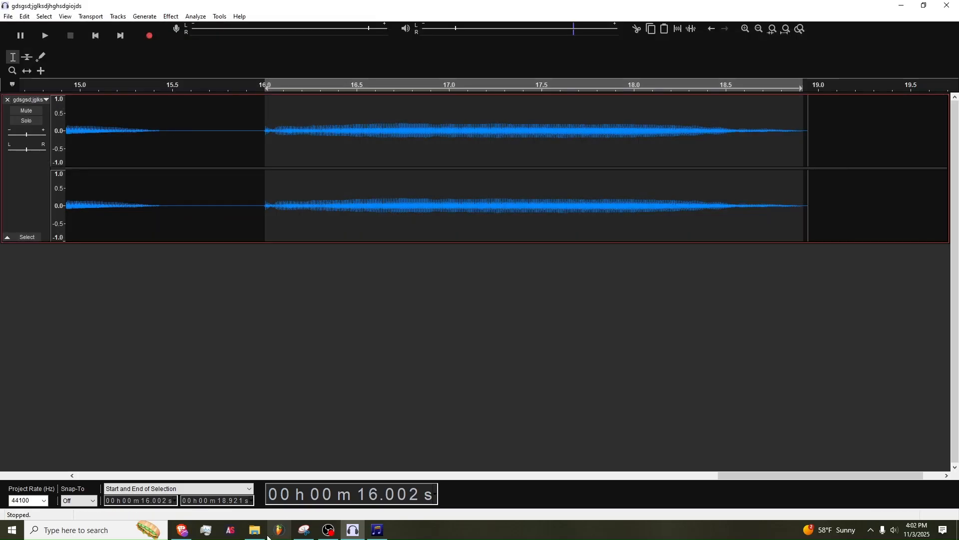
Launch CSGPR.exe from the cHromgen folder and set the starting octave to 2 and the semitone range to 48.
left_click(259, 537)
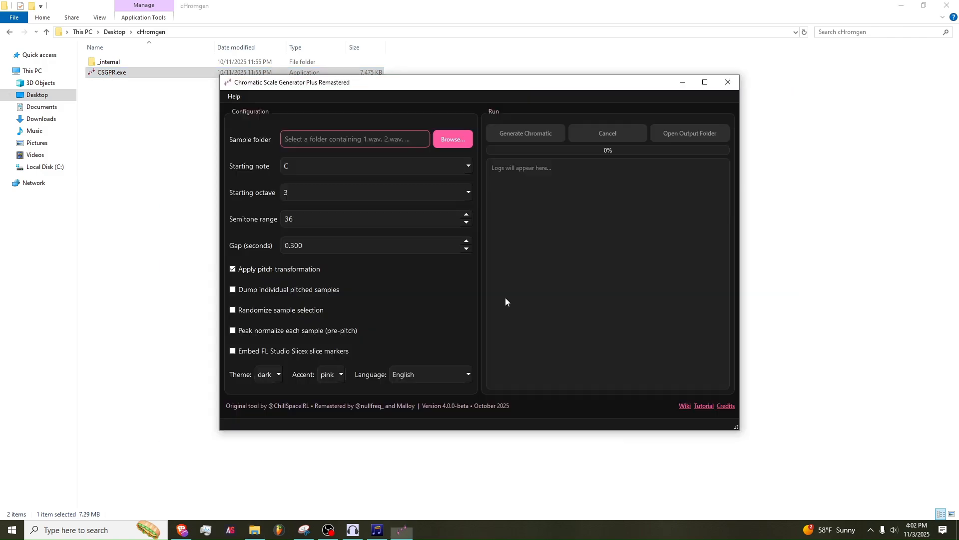
left_click(347, 200)
left_click(325, 216)
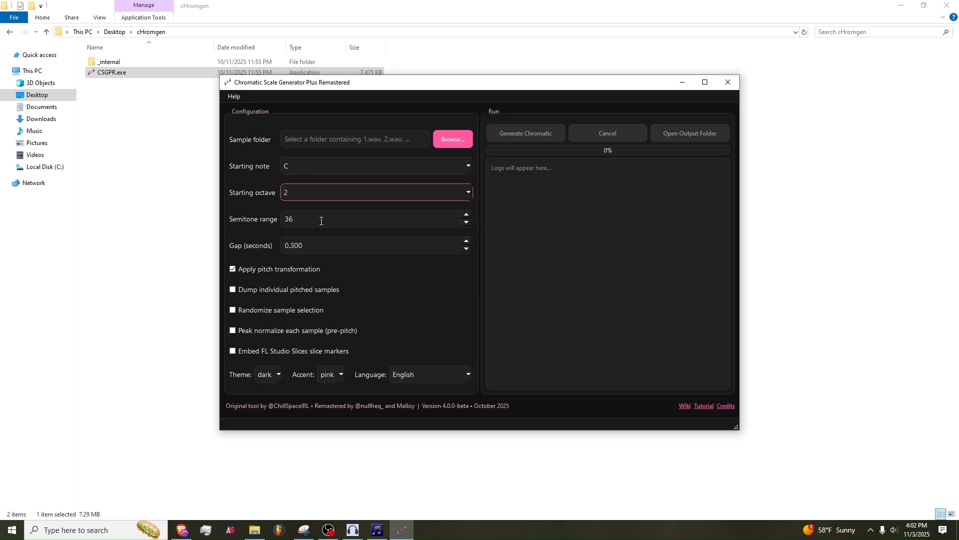
left_click(287, 219)
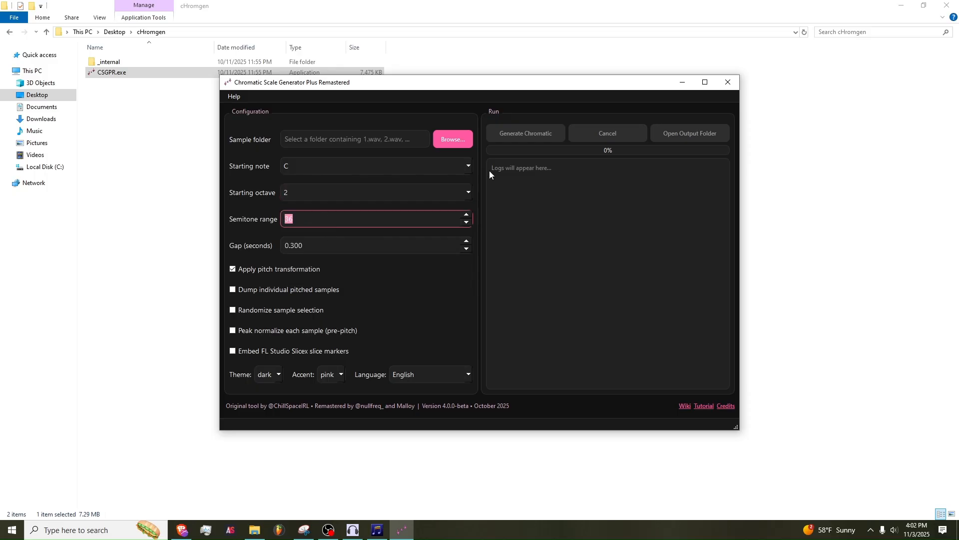
Choose the k;sdjgs folder in Downloads as the sample folder and generate the chromatic scale.
left_click(457, 150)
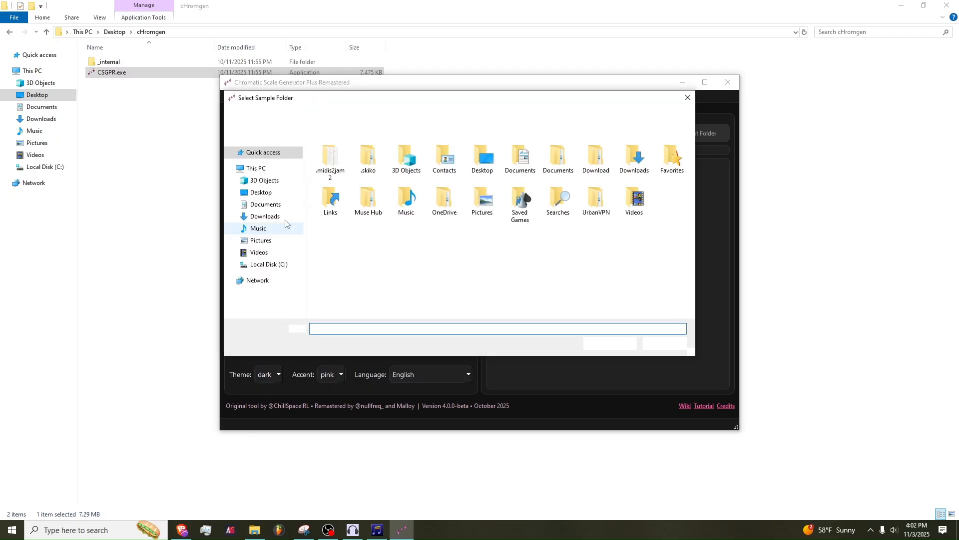
left_click(278, 228)
left_click(331, 175)
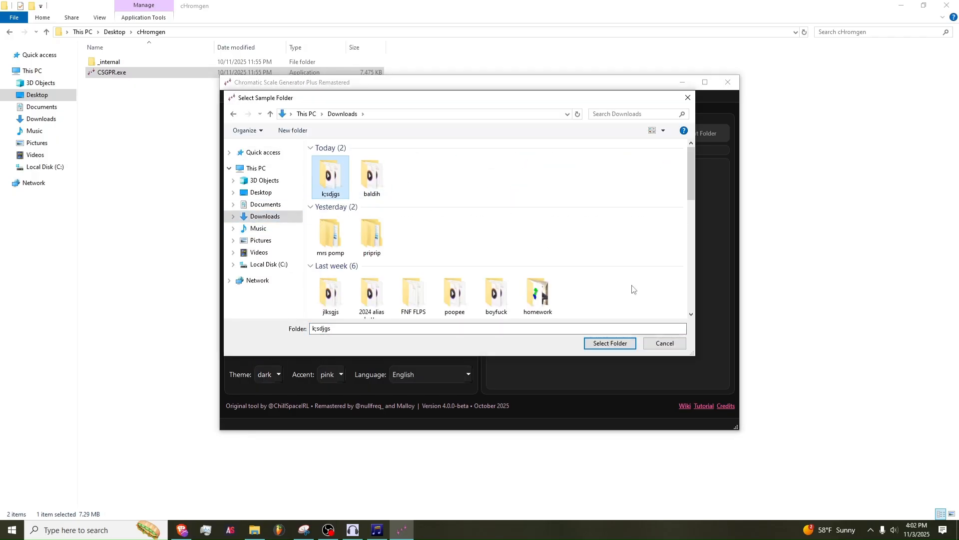
left_click(610, 342)
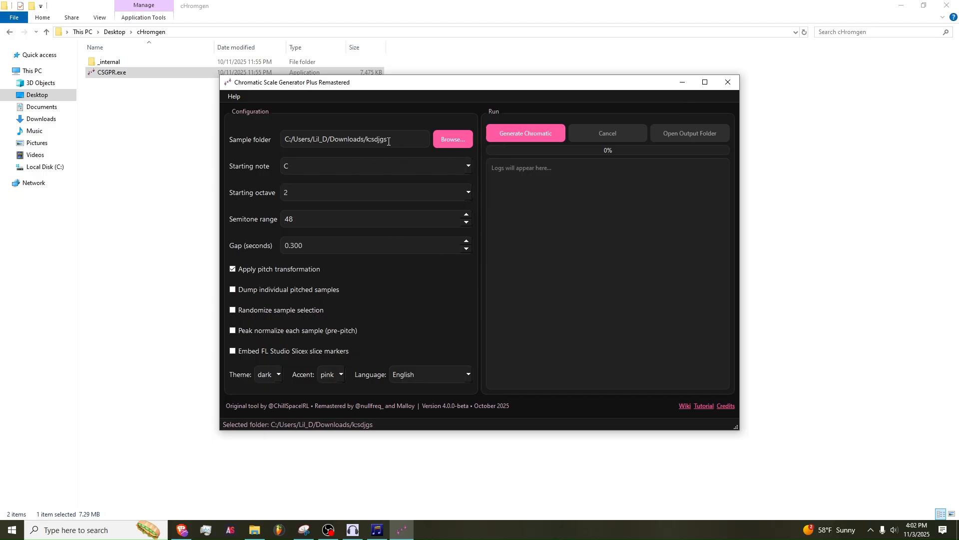
left_click(529, 126)
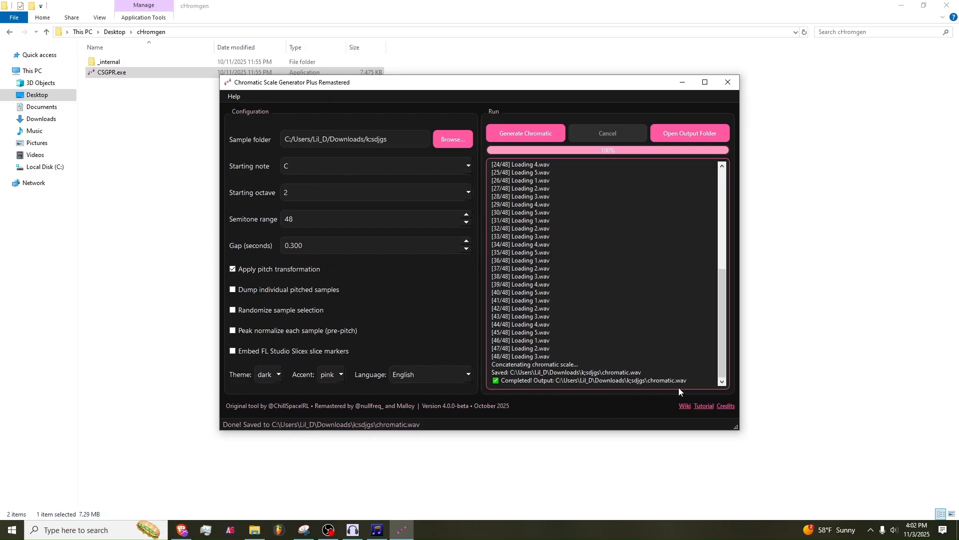
Switch to FL Studio and add a Slicex channel to the channel rack.
left_click(270, 532)
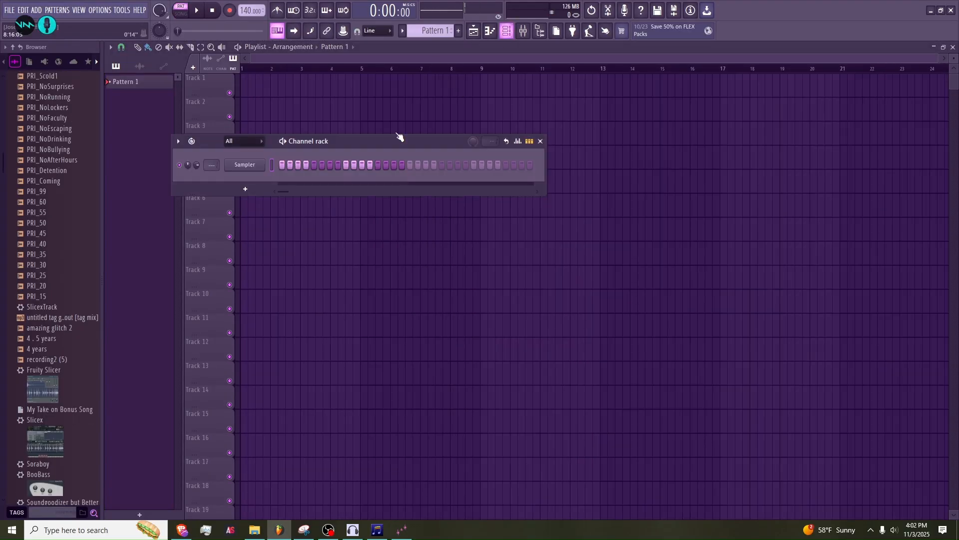
left_click(235, 189)
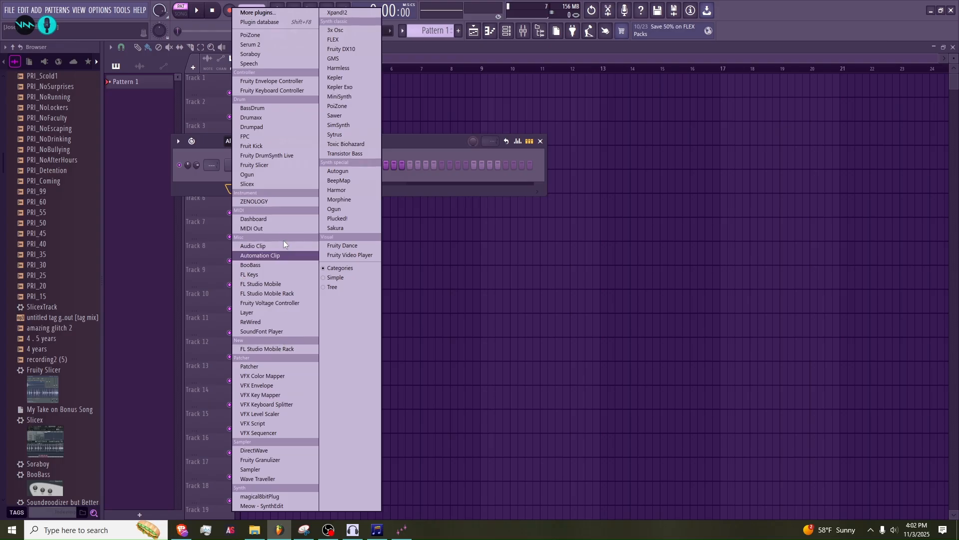
left_click(271, 184)
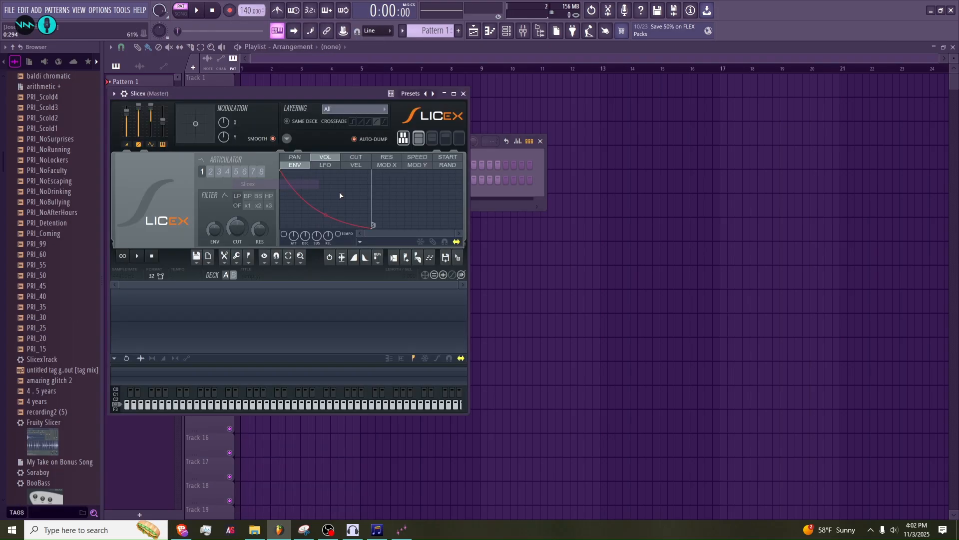
Load the generated chromatic.wav sample from Downloads into Slicex.
left_click(197, 257)
left_click(209, 281)
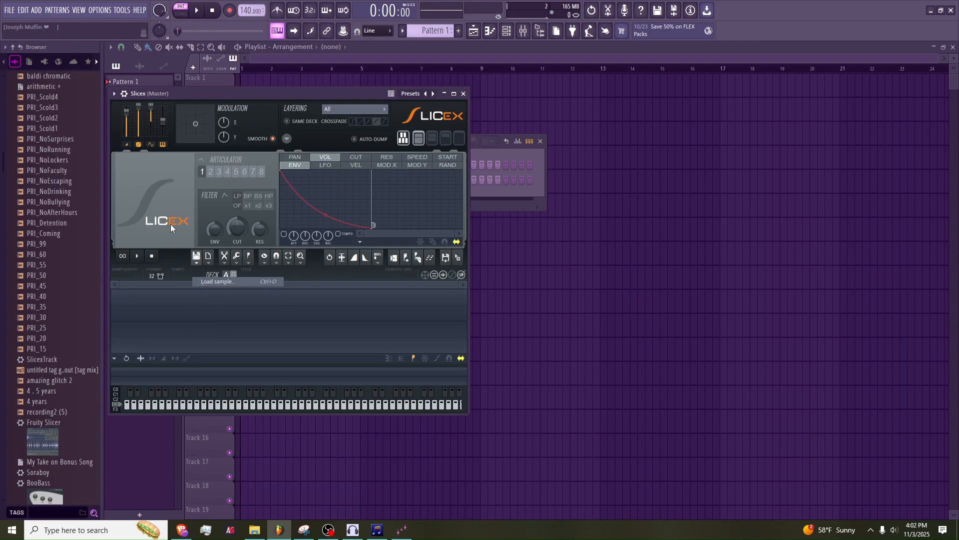
left_click(53, 127)
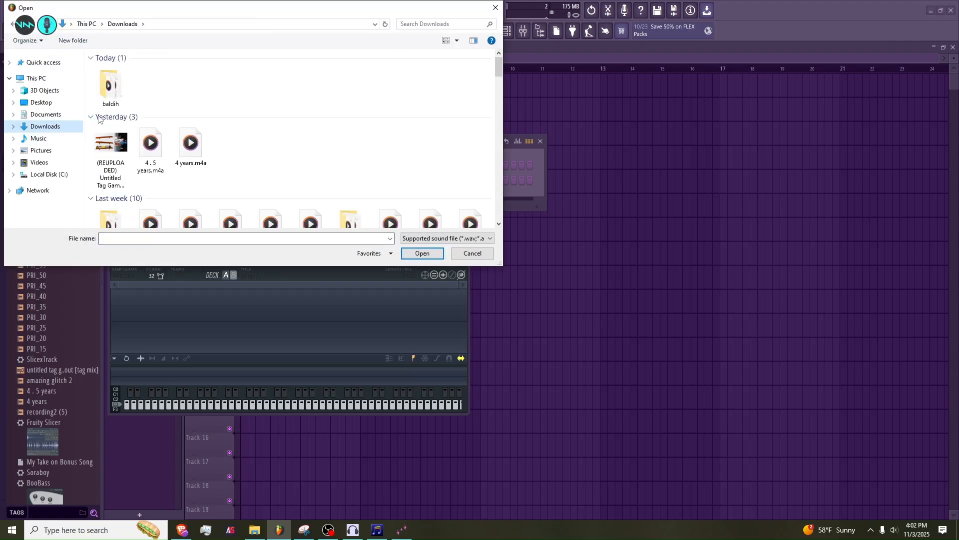
double_click(121, 97)
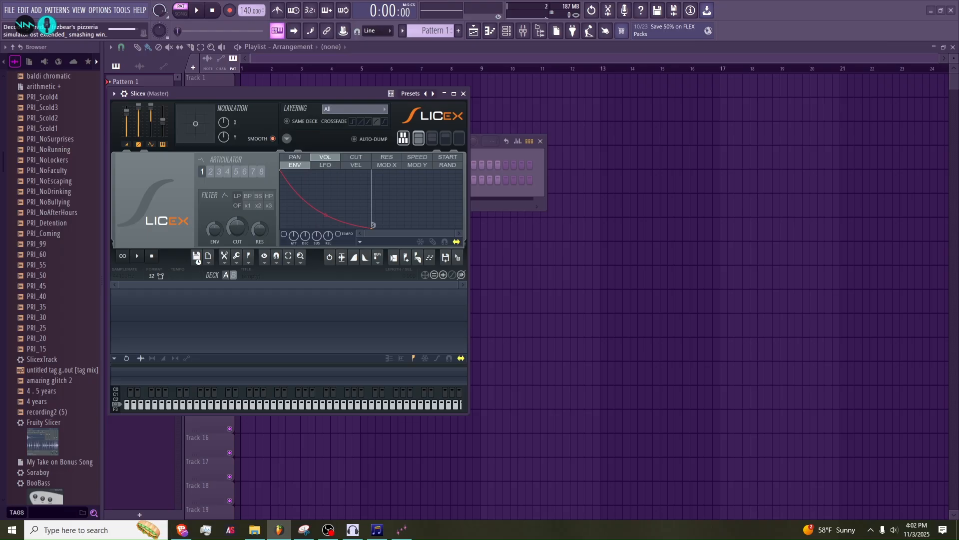
left_click(196, 256)
left_click(209, 281)
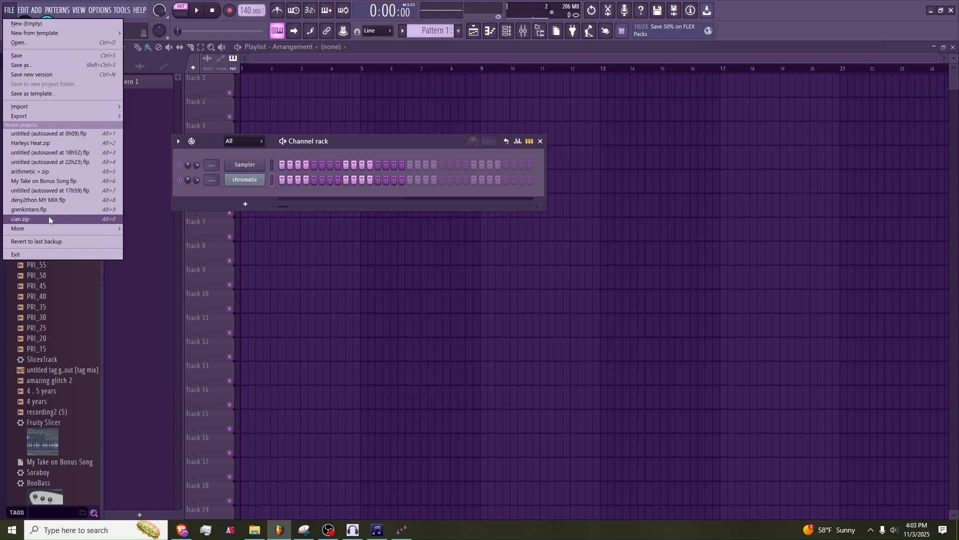
Open the recent project arithmetic flp.zip.
mouse_move(50, 226)
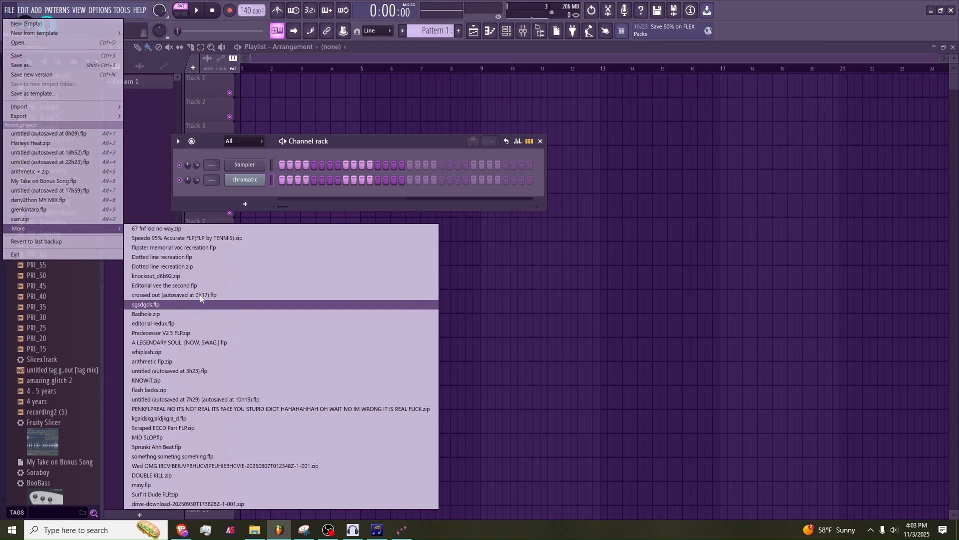
left_click(196, 361)
left_click(495, 291)
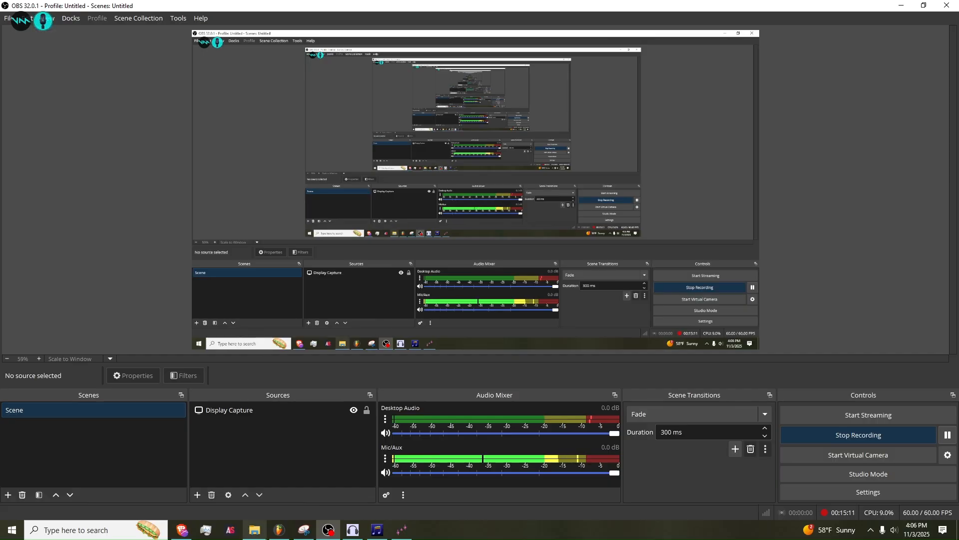
Return to FL Studio, widen the browser and select the Vocals pt. 1 pattern in the playlist.
left_click(279, 531)
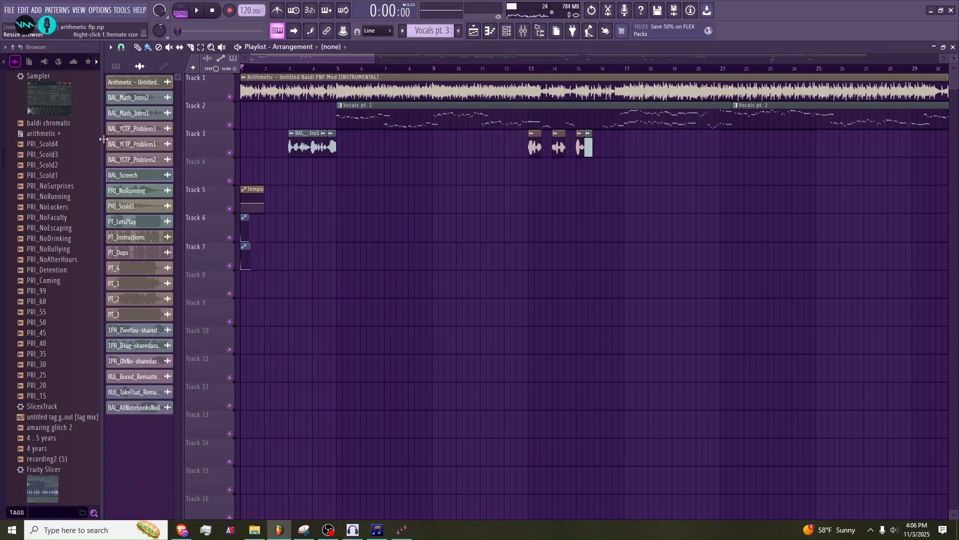
left_click_drag(101, 135, 180, 173)
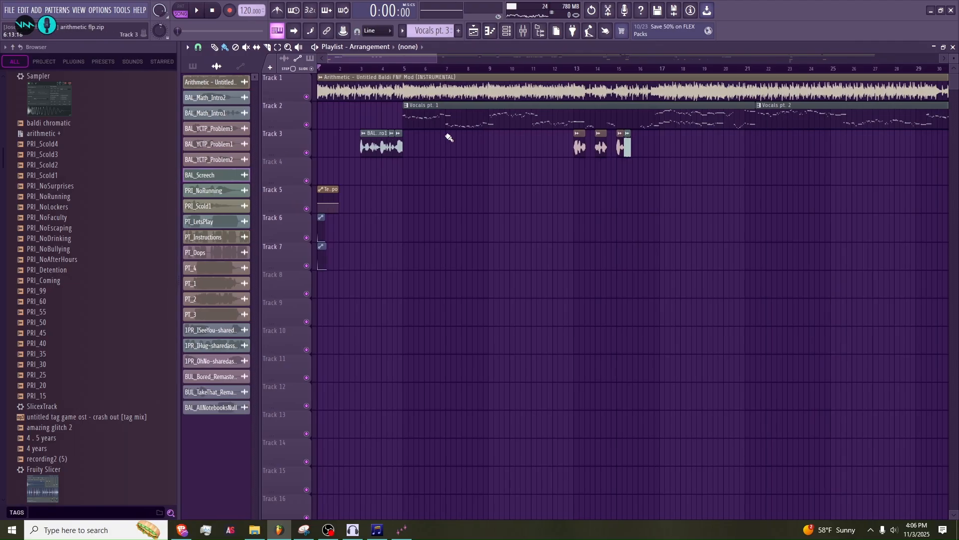
left_click(443, 122)
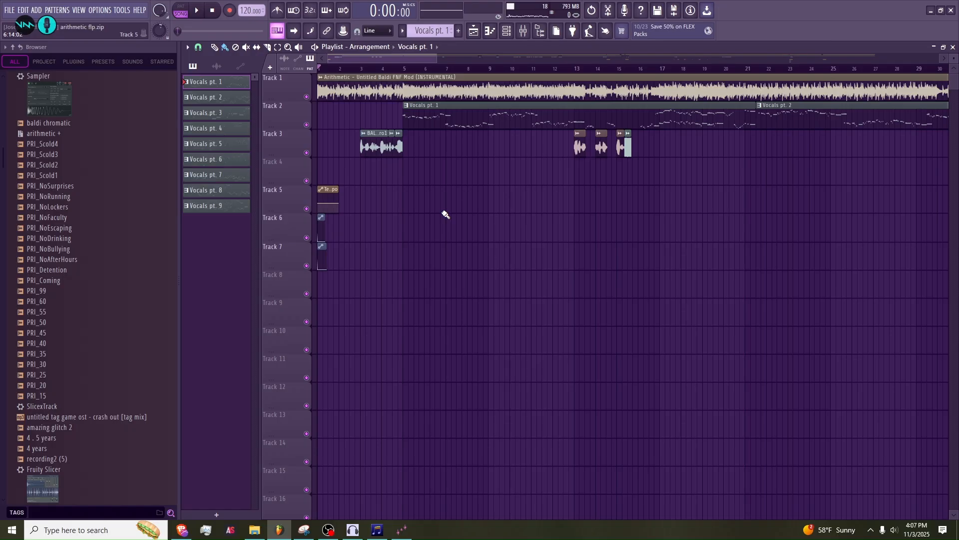
Play the arrangement from bar 3 through the Vocals pt. 1 and pt. 2 clips to past bar 32, stop playback and view the full arrangement.
left_click(362, 69)
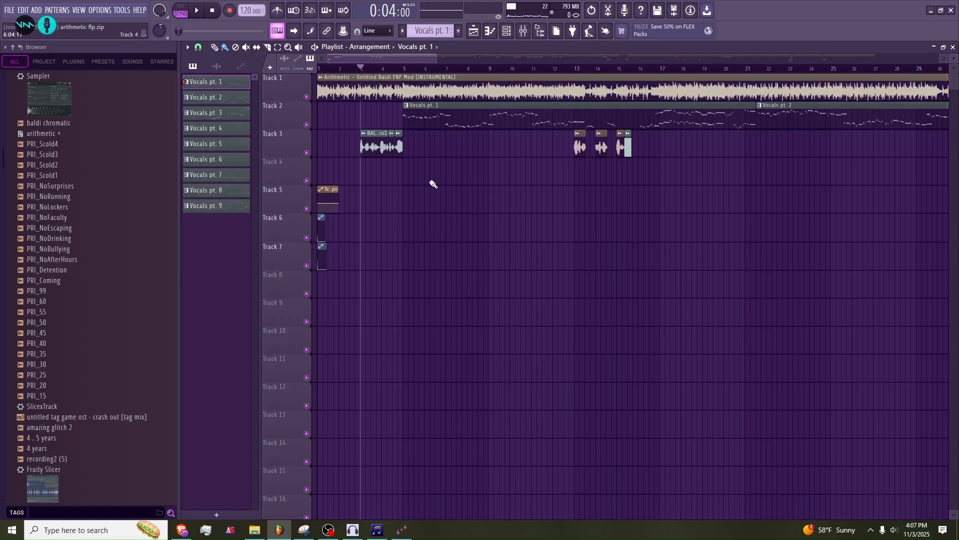
key("space")
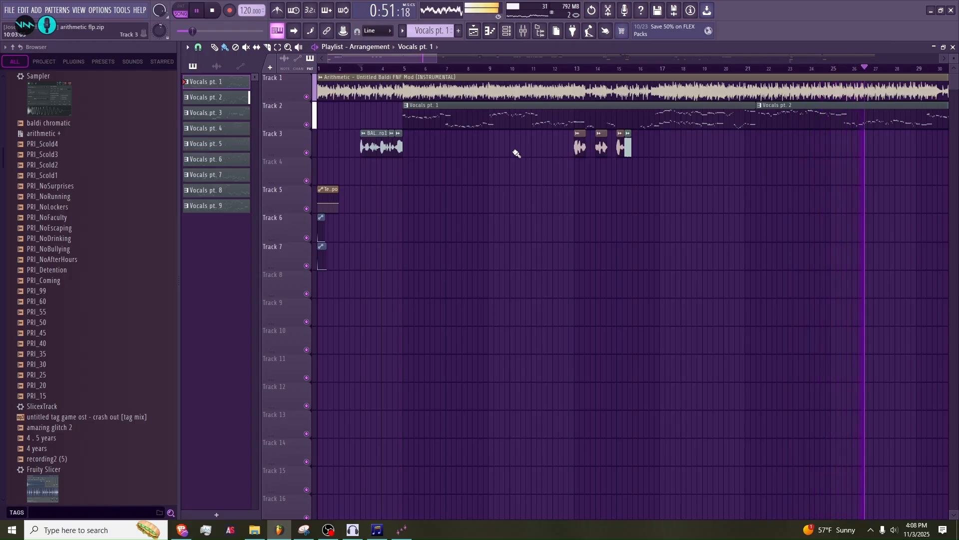
scroll(388, 142, "down", 3)
scroll(608, 186, "up", 7)
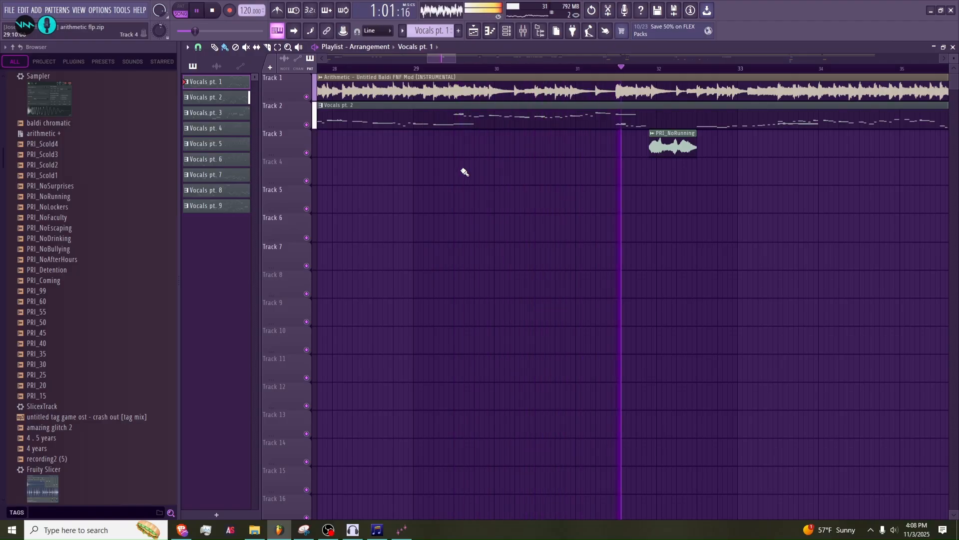
scroll(550, 197, "down", 2)
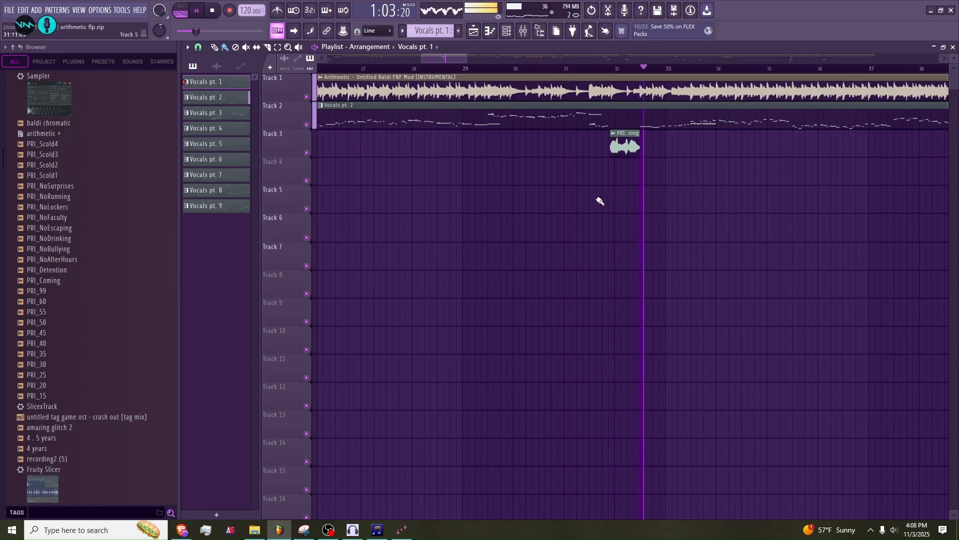
key("space")
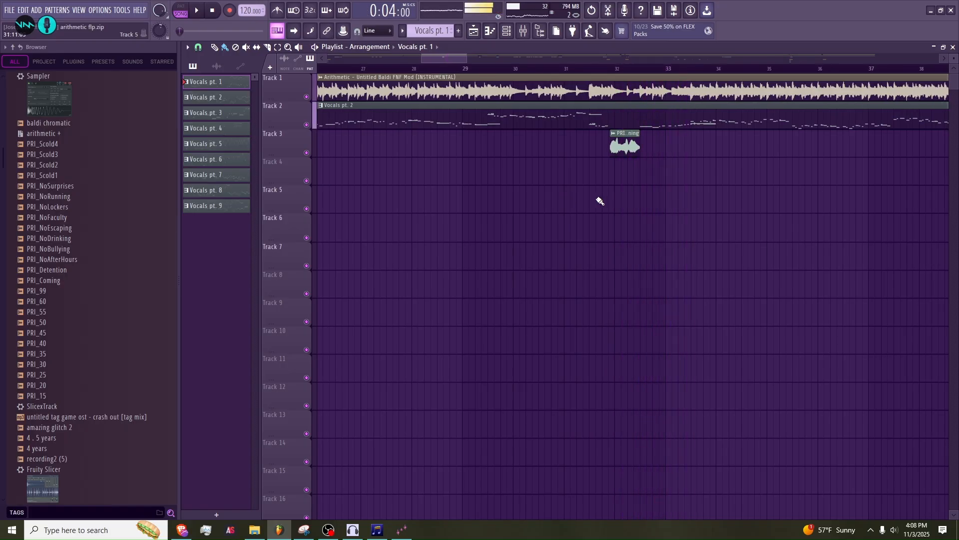
scroll(403, 295, "down", 5)
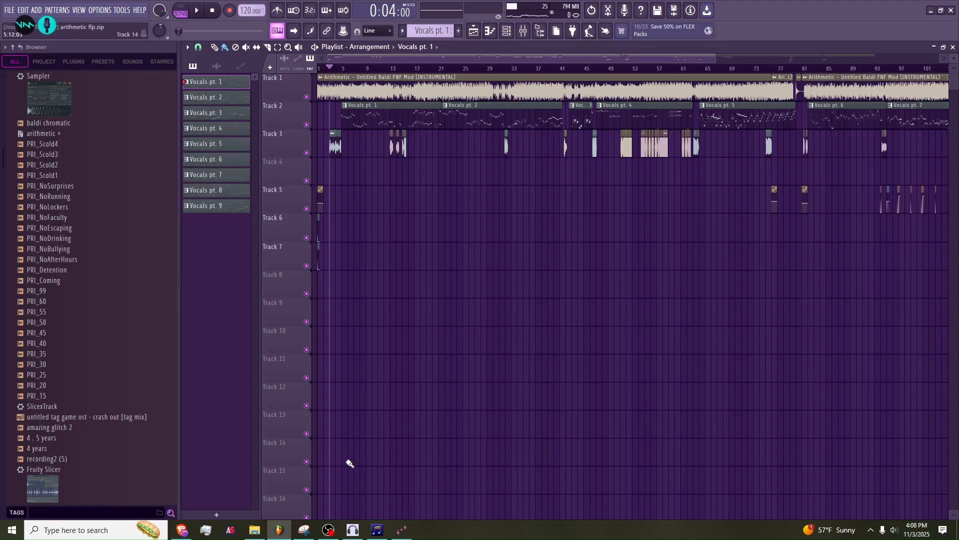
left_click(325, 532)
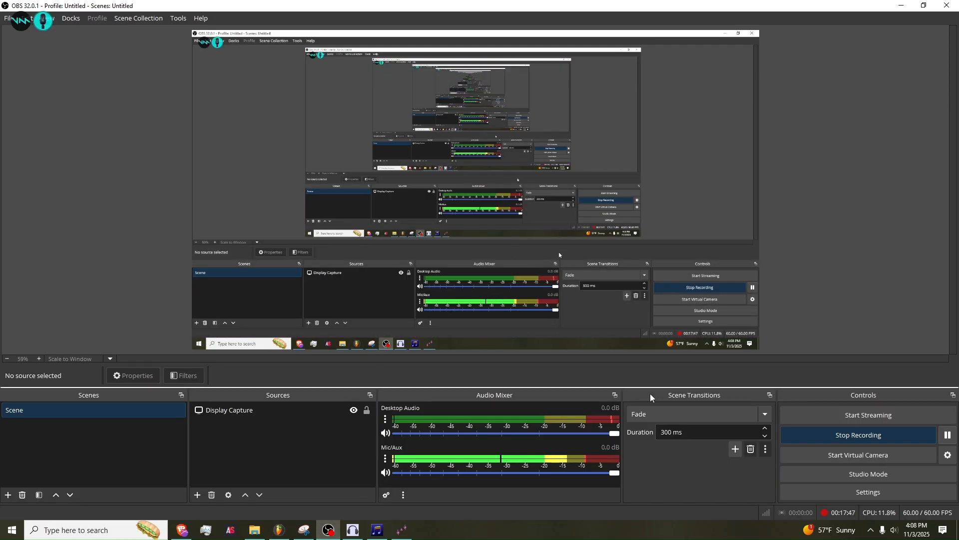